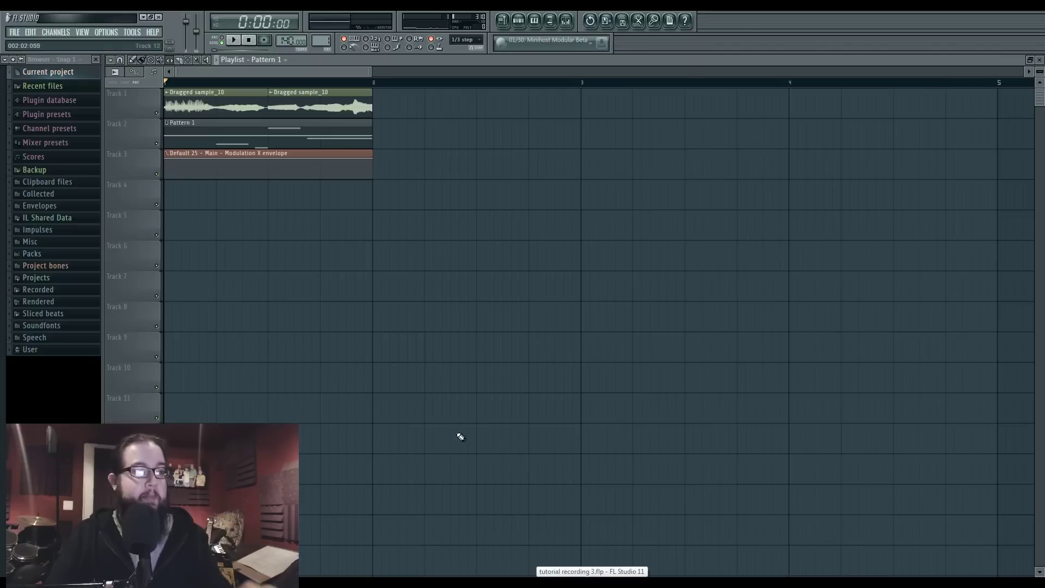
Step: Play the arrangement briefly and open the Sytrus synth of the Default 25 channel
key(space)
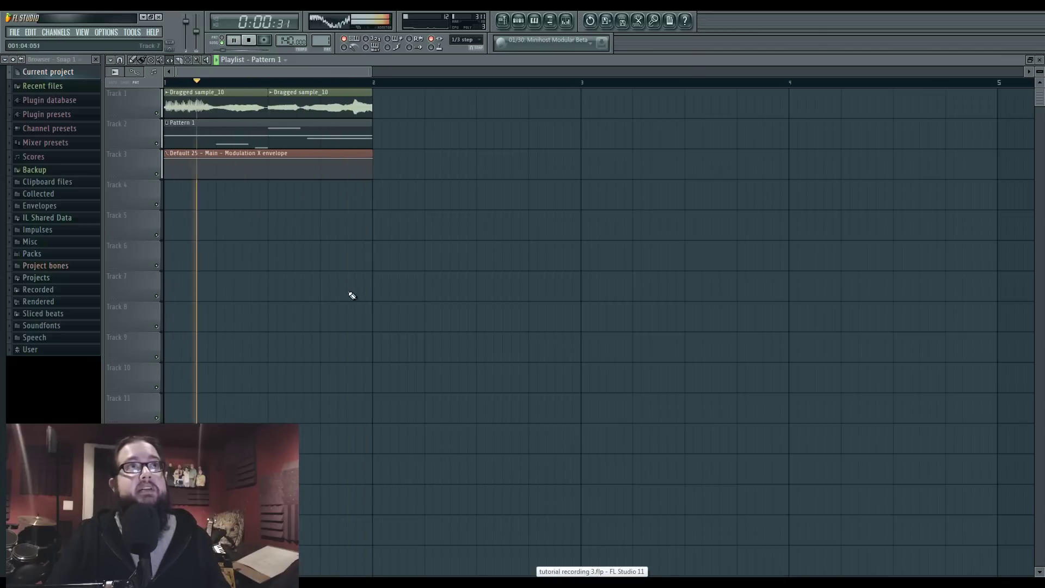
key(space)
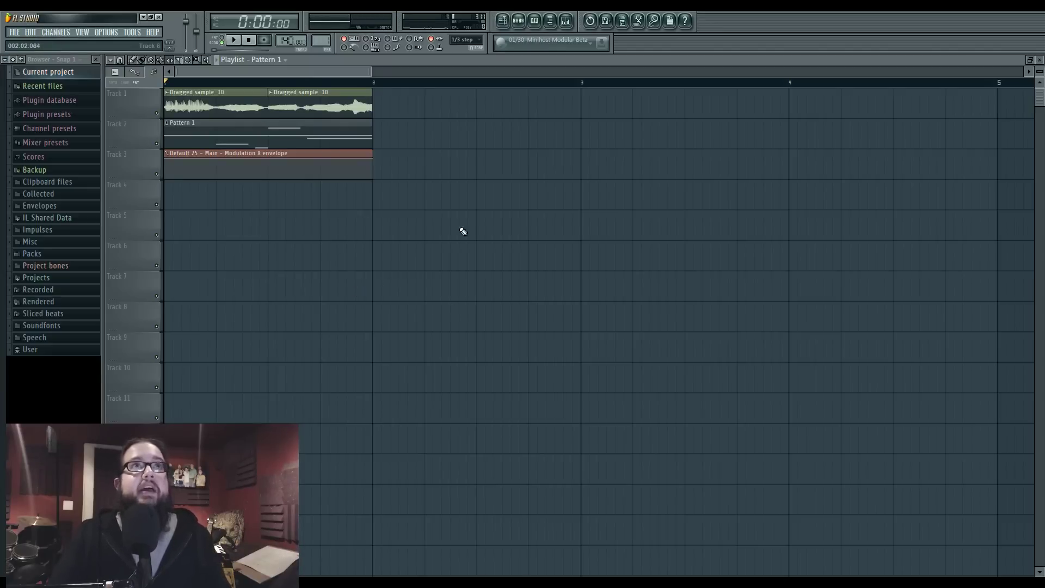
click(518, 22)
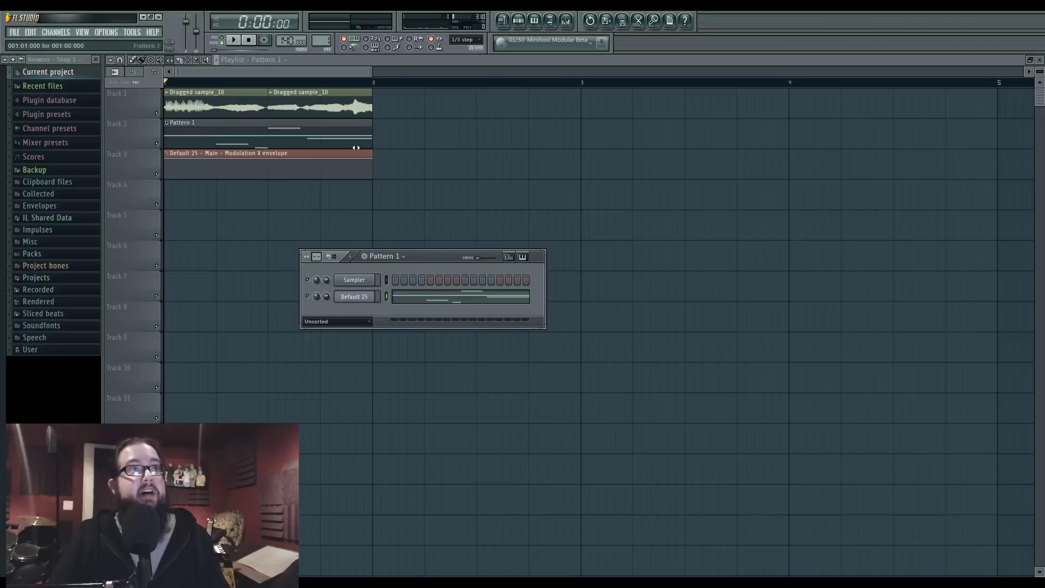
click(354, 296)
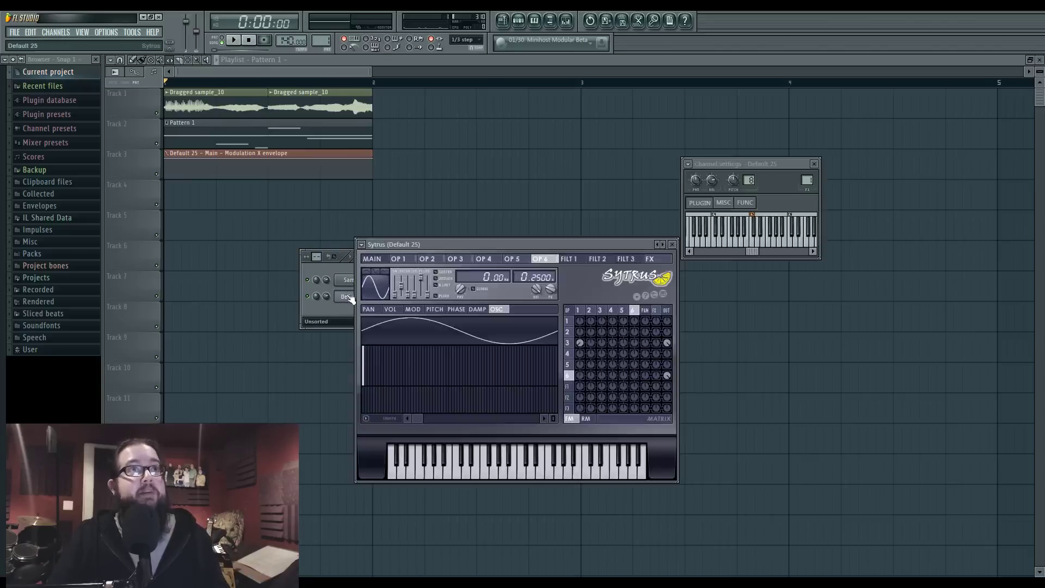
Step: Open the mixer and examine Insert 1 and Insert 3 while the arrangement plays
click(566, 21)
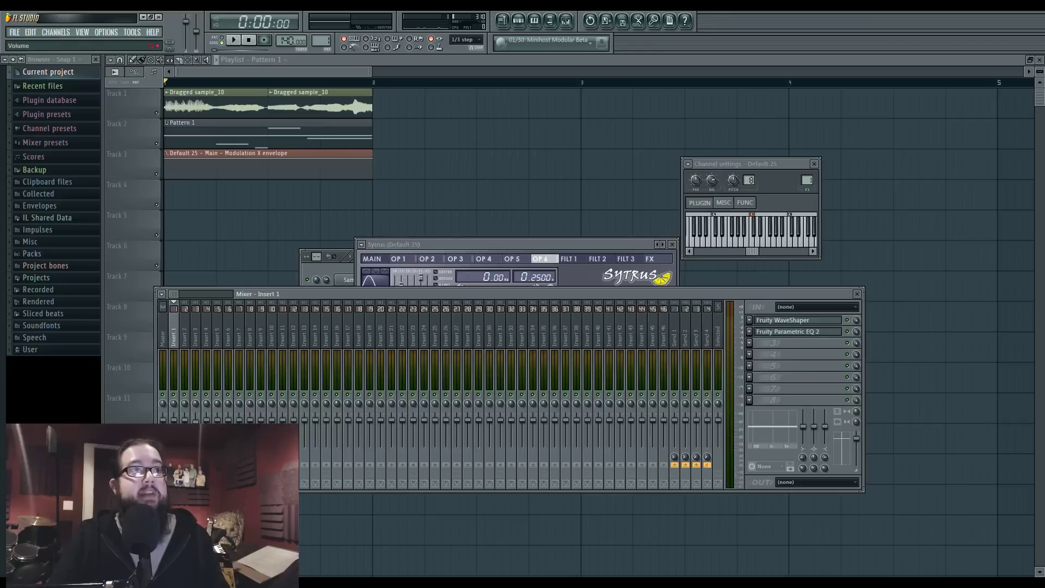
click(195, 417)
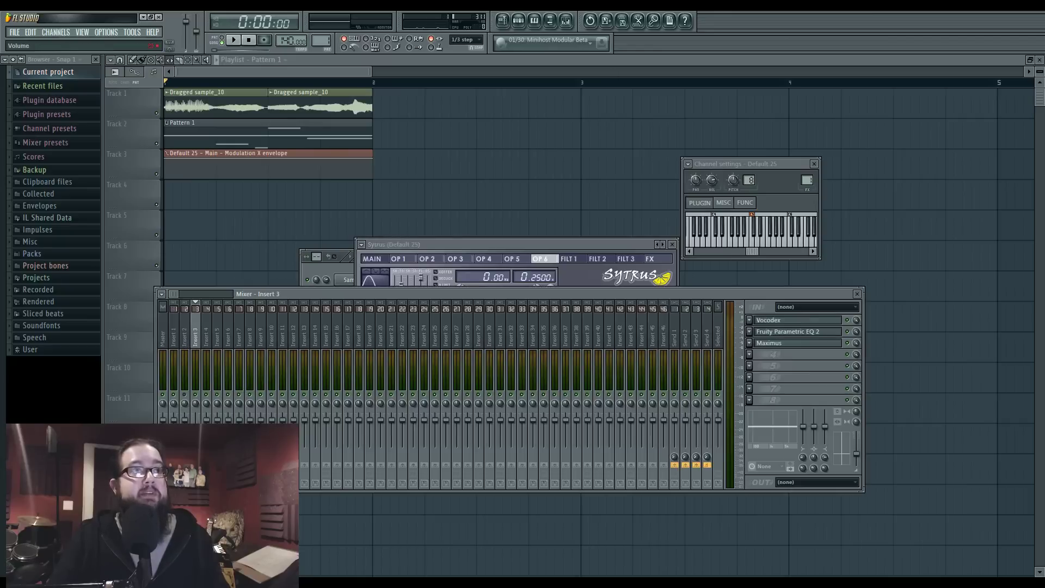
click(173, 332)
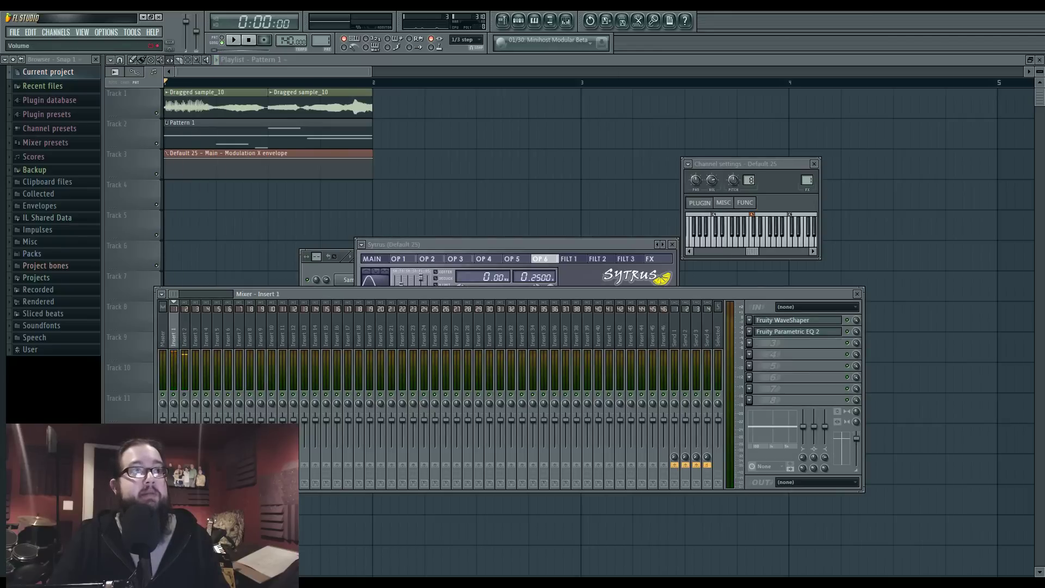
key(space)
click(196, 332)
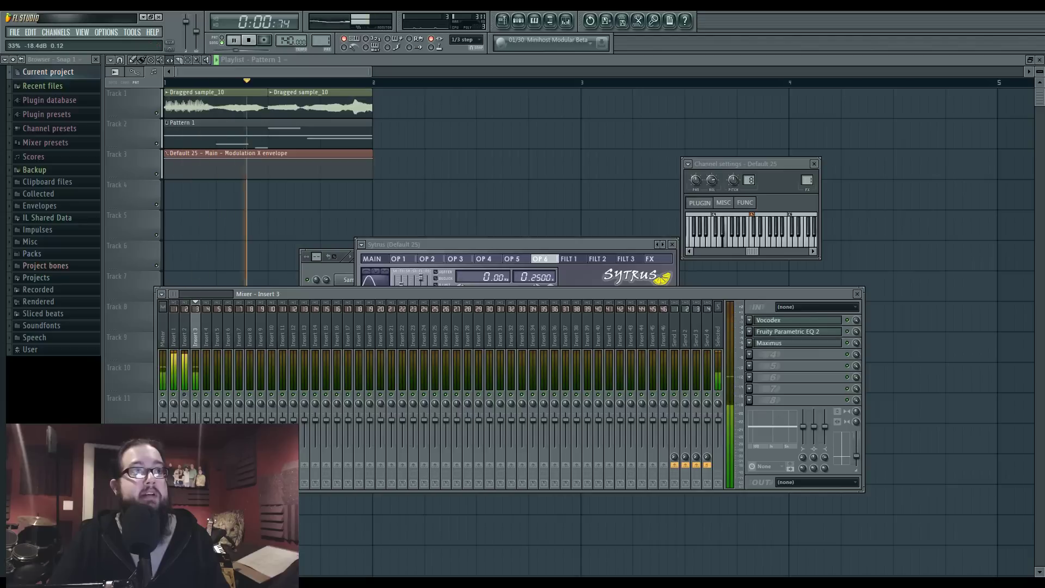
key(space)
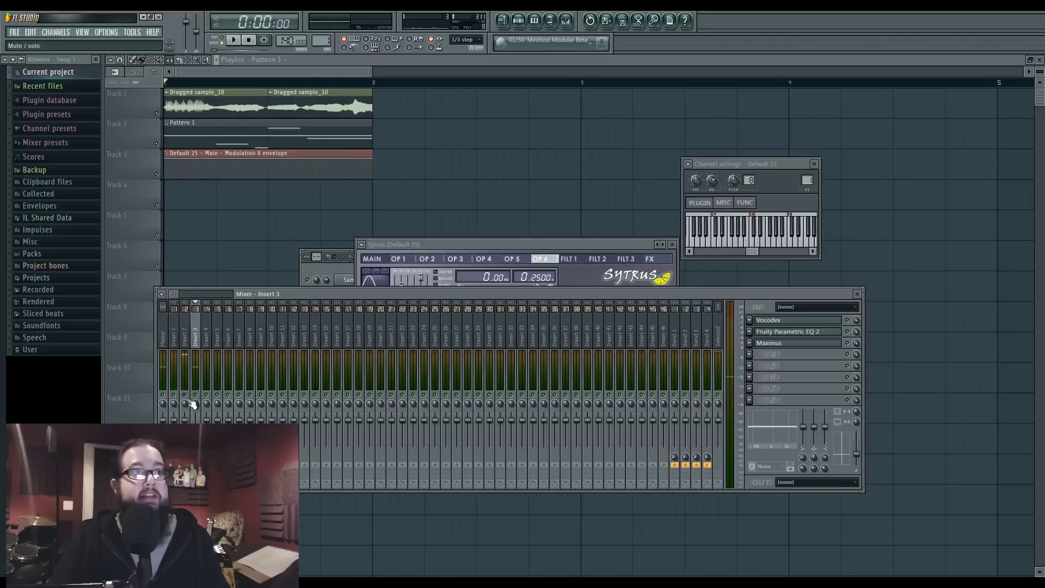
Step: Examine the Vocodex on Insert 3, and return to Insert 1 in the mixer
click(769, 321)
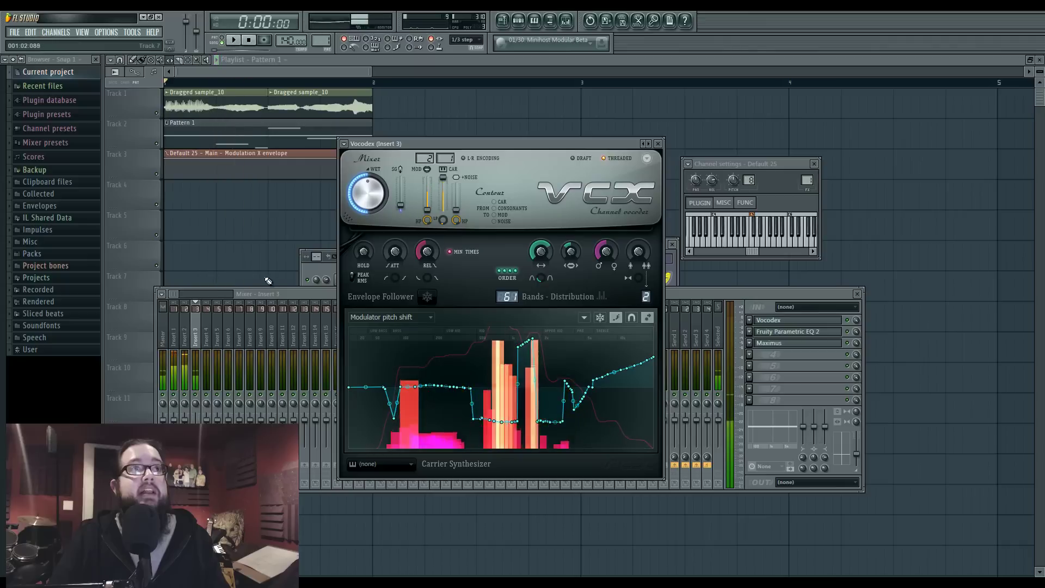
click(300, 296)
click(173, 345)
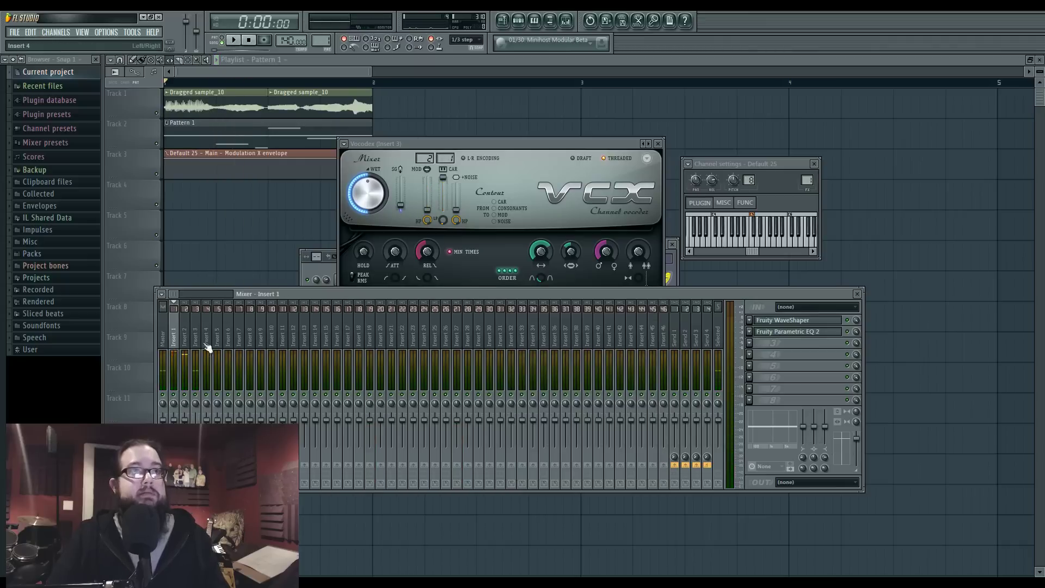
Step: Examine operators 1 and 2 and the FM and RM matrix in the Default 25 channel's Sytrus
click(318, 256)
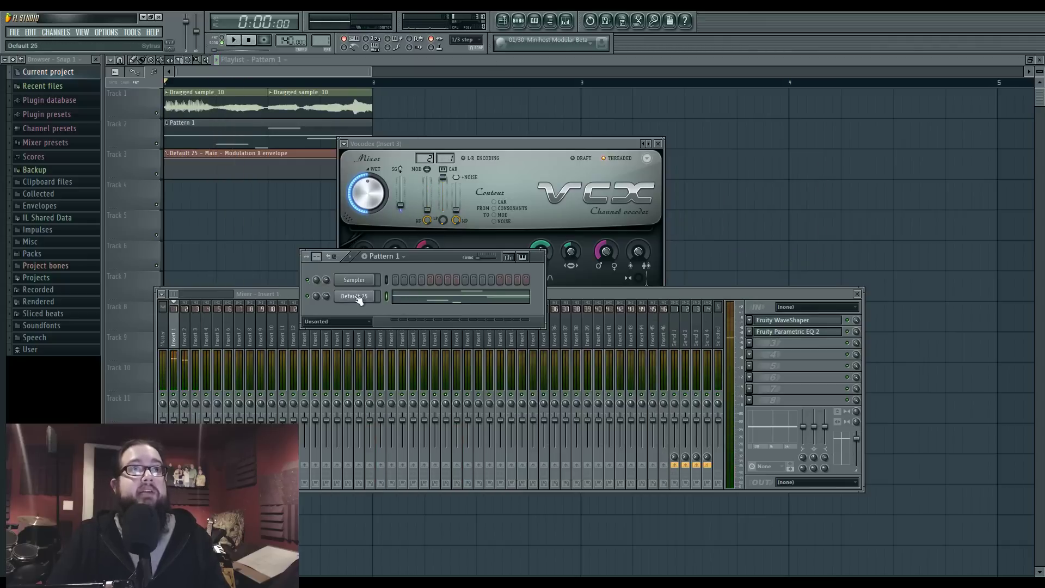
click(359, 296)
click(586, 418)
click(569, 418)
click(578, 310)
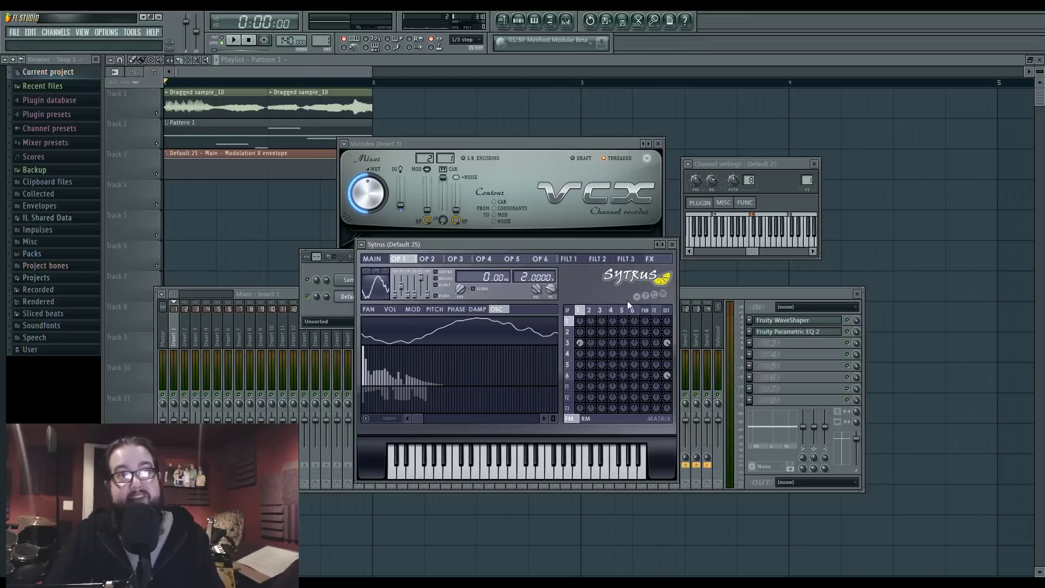
click(589, 310)
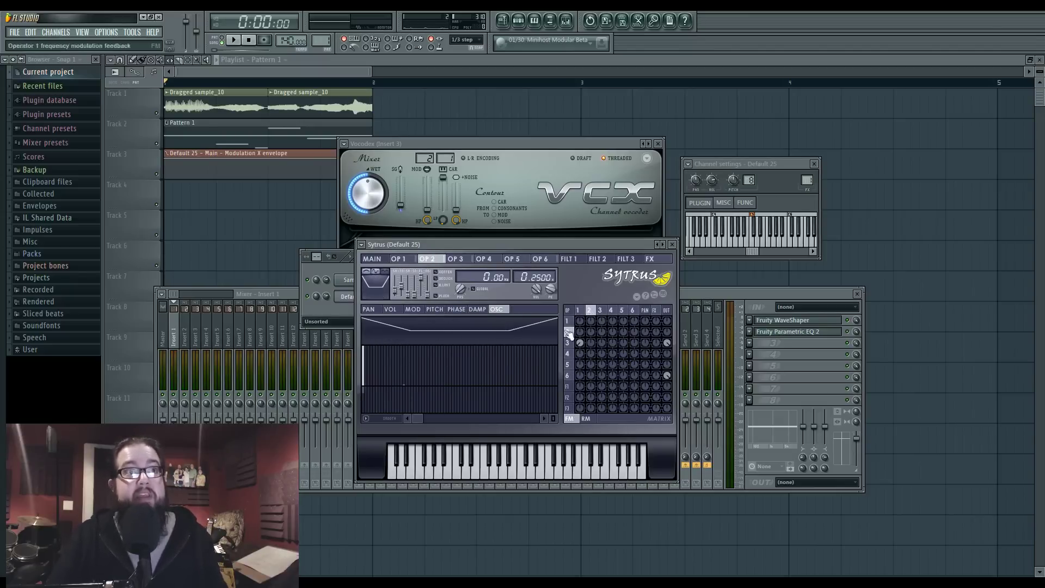
click(588, 310)
click(590, 310)
click(587, 311)
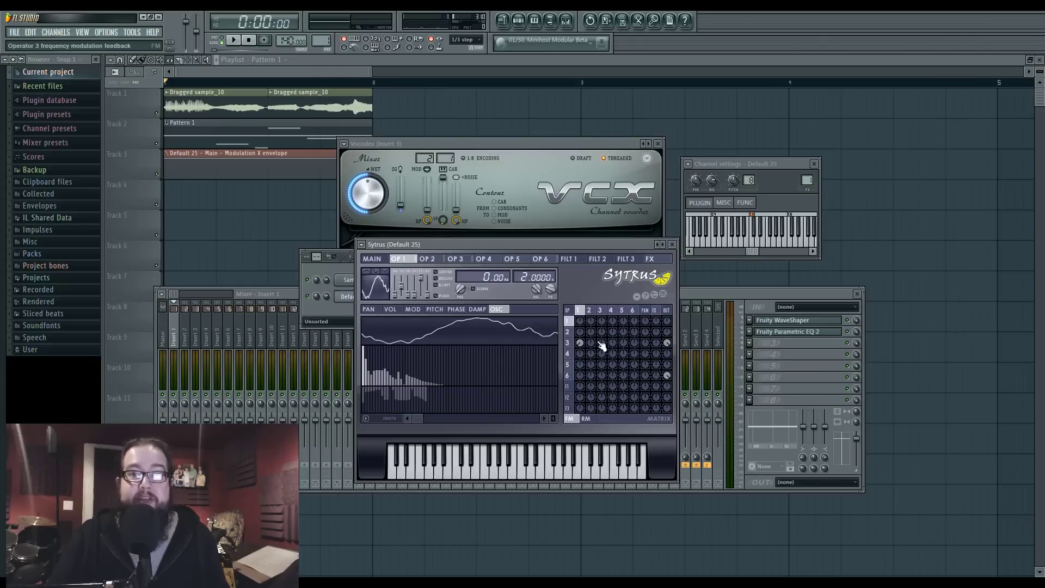
Step: Add a second Sytrus channel, load the Default 25 preset and place its window over the first Sytrus
click(54, 32)
mouse_move(98, 42)
click(169, 444)
drag(402, 313, 434, 272)
click(334, 271)
mouse_move(350, 300)
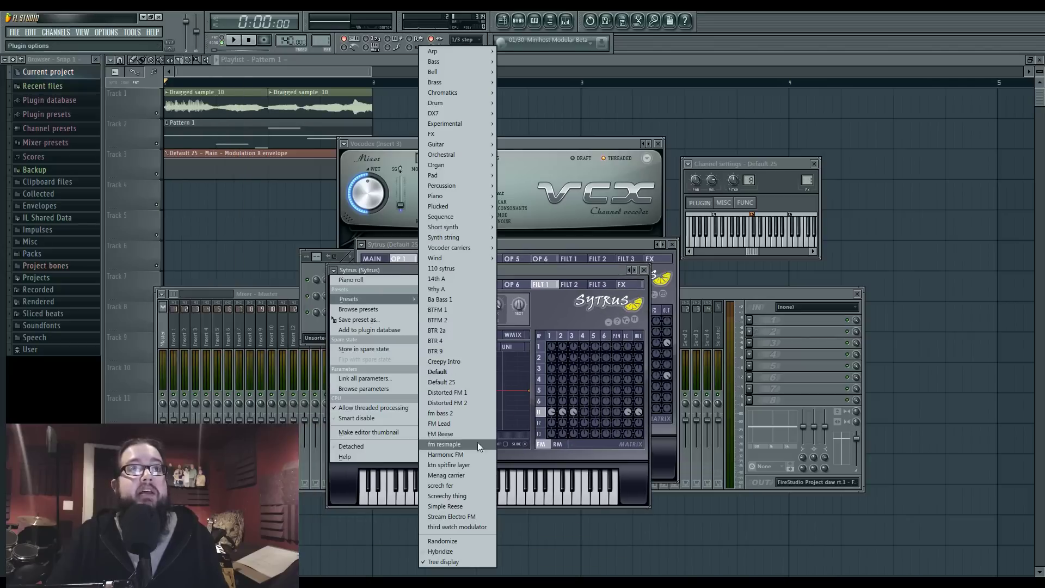
click(448, 363)
drag(555, 269, 588, 259)
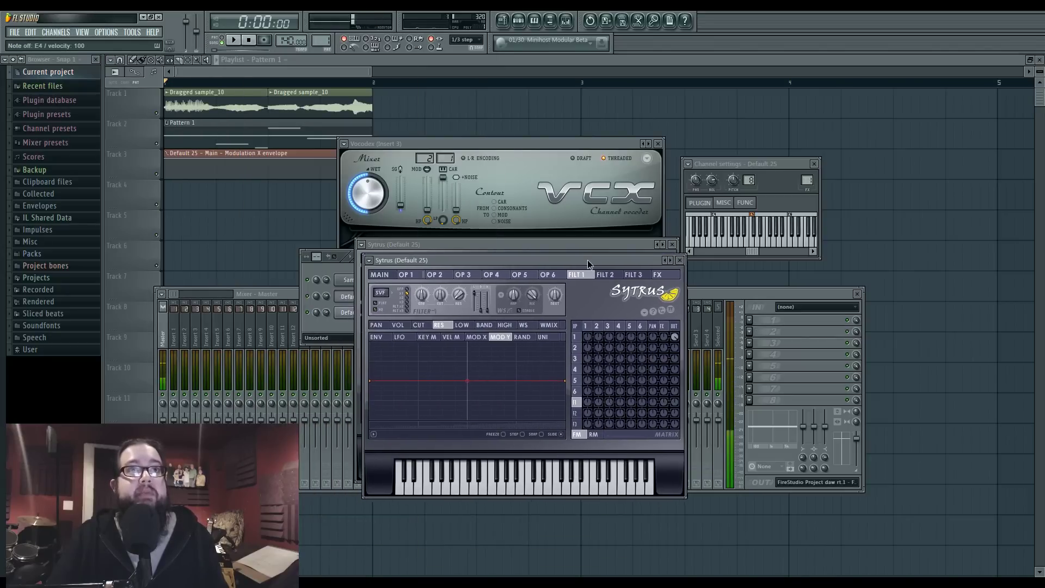
drag(429, 257, 428, 257)
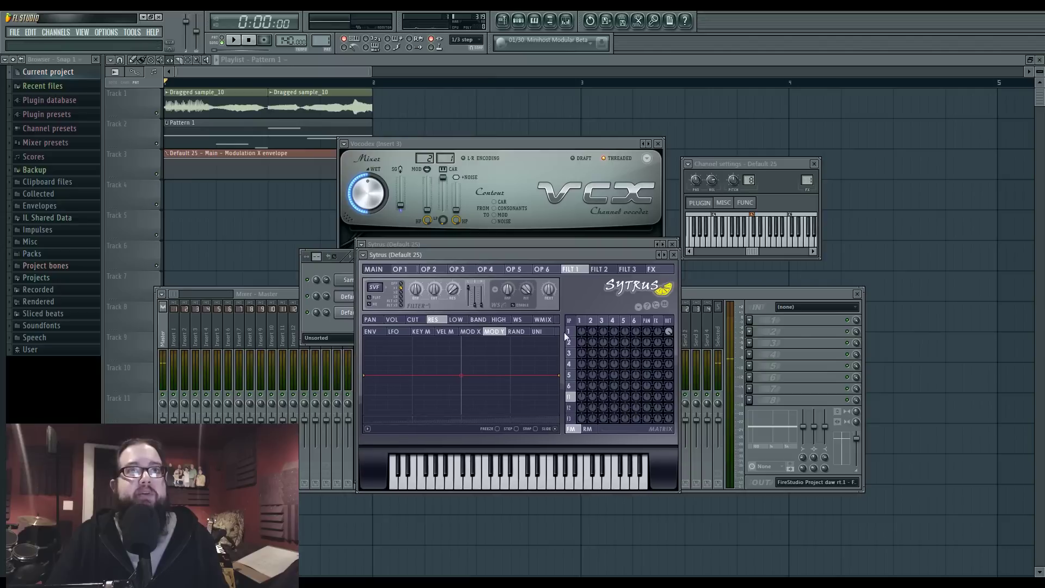
Step: Audition operator 1 and raise its ring modulation from operator 2 in the new Sytrus
click(402, 269)
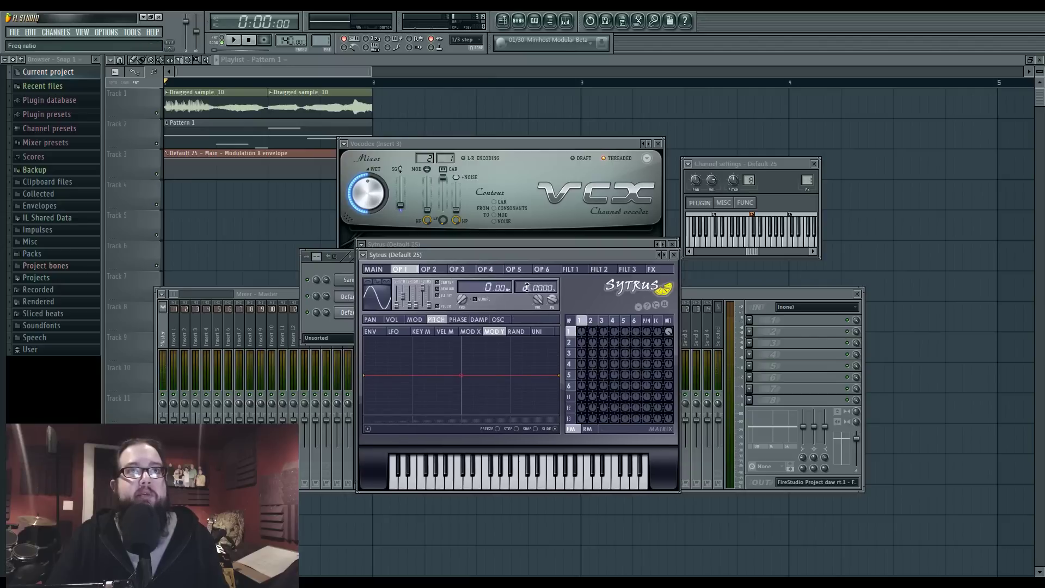
key(c)
key(c)
click(592, 321)
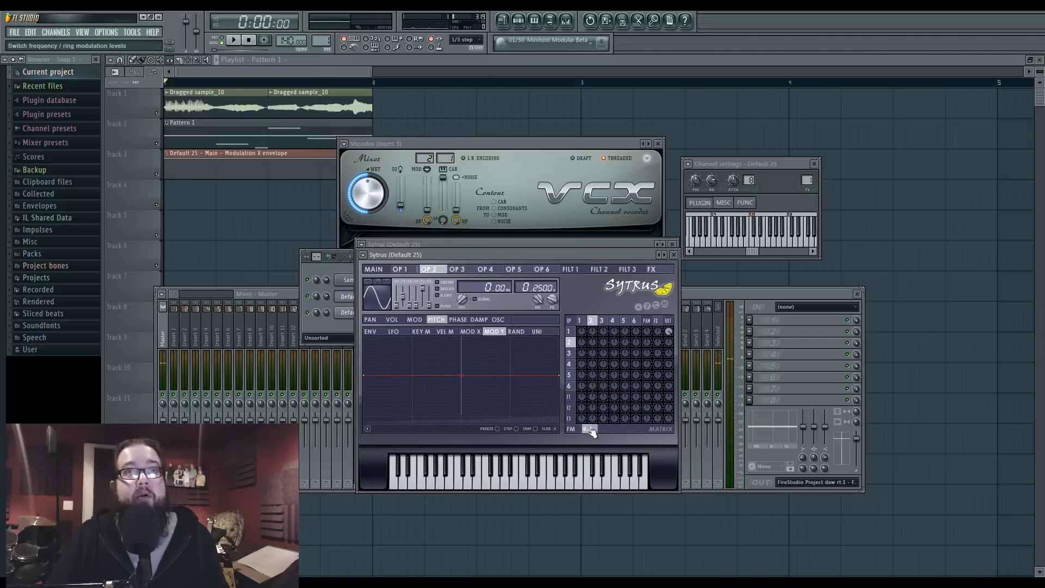
drag(592, 331, 592, 340)
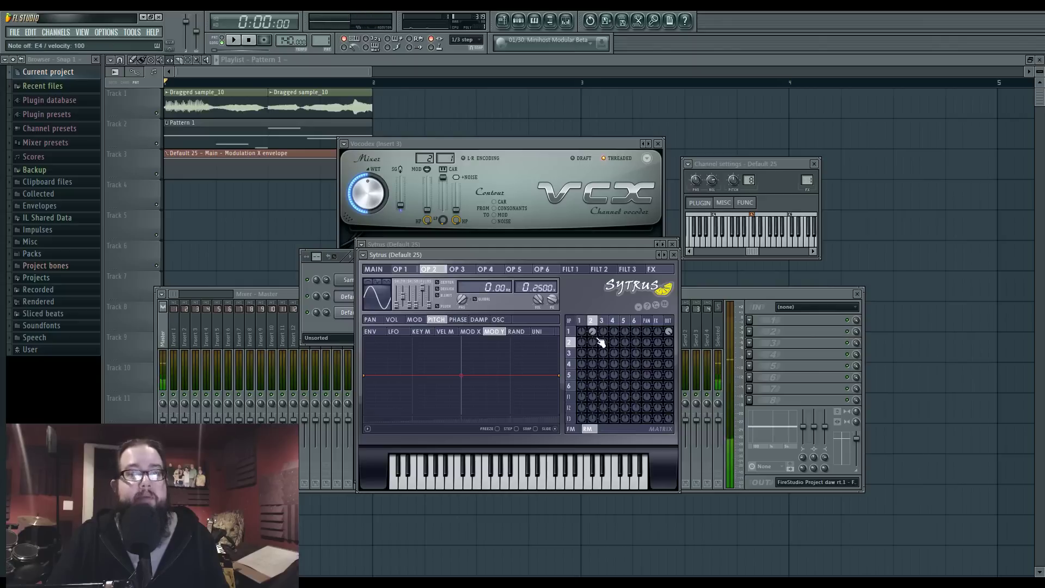
Step: Reshape operator 2's waveform and audition the sound with operator 1 selected
click(383, 285)
click(380, 285)
click(380, 285)
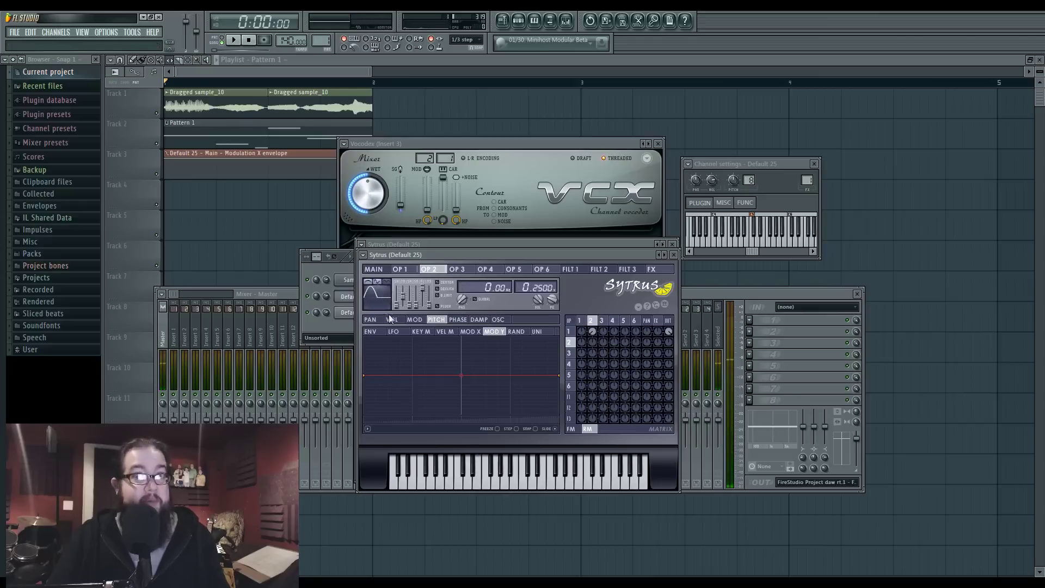
click(400, 269)
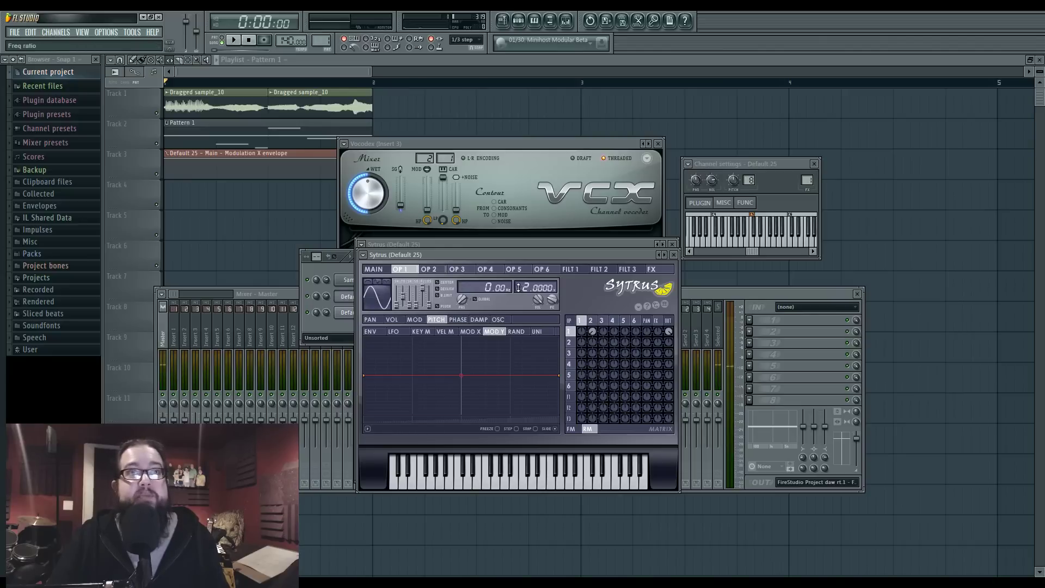
key(c)
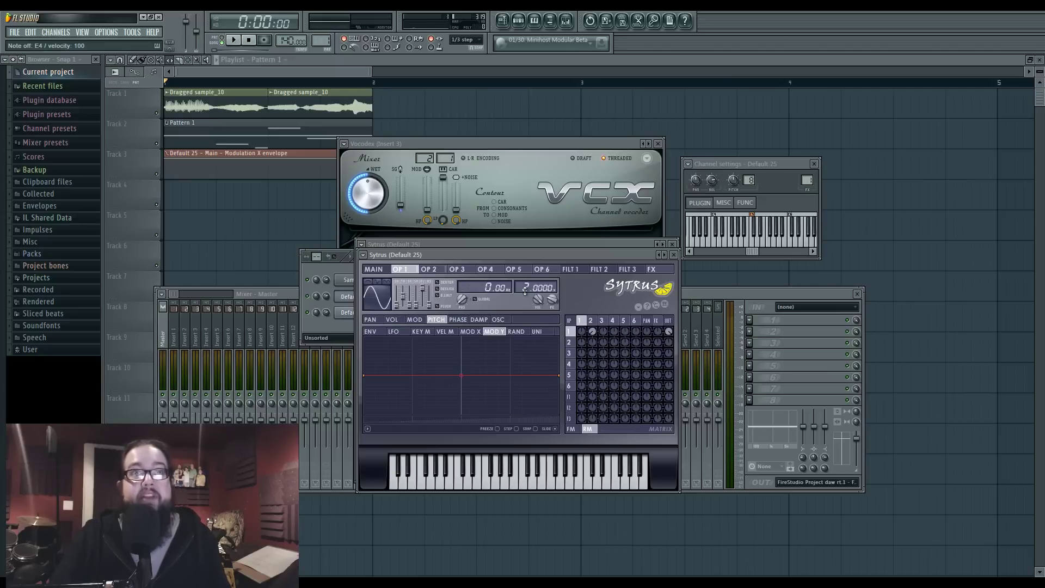
Step: Fine-tune operator 2's waveform shape and adjust the phase of harmonic 1 in its oscillator
click(591, 321)
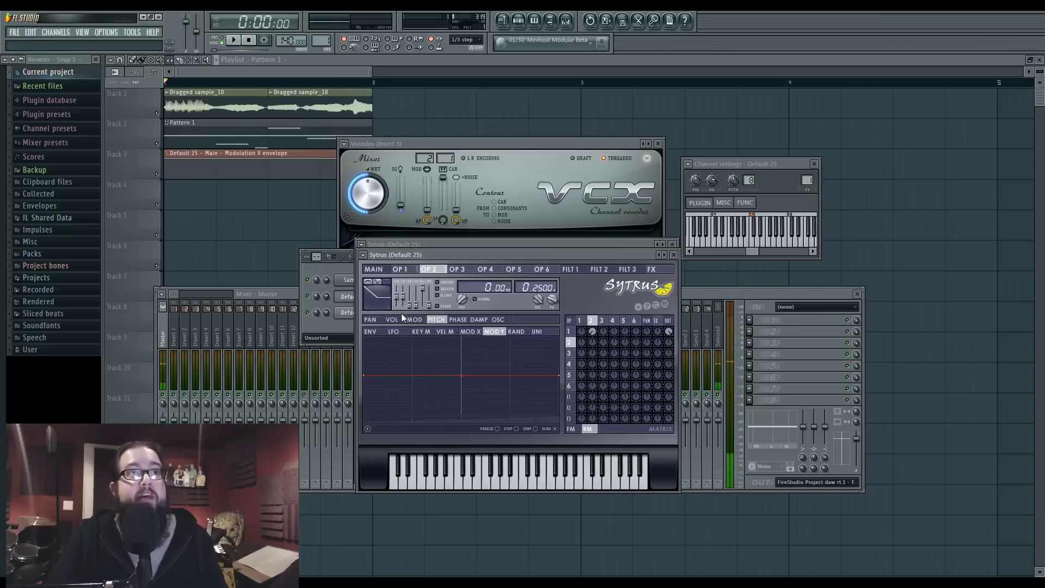
drag(403, 297, 403, 298)
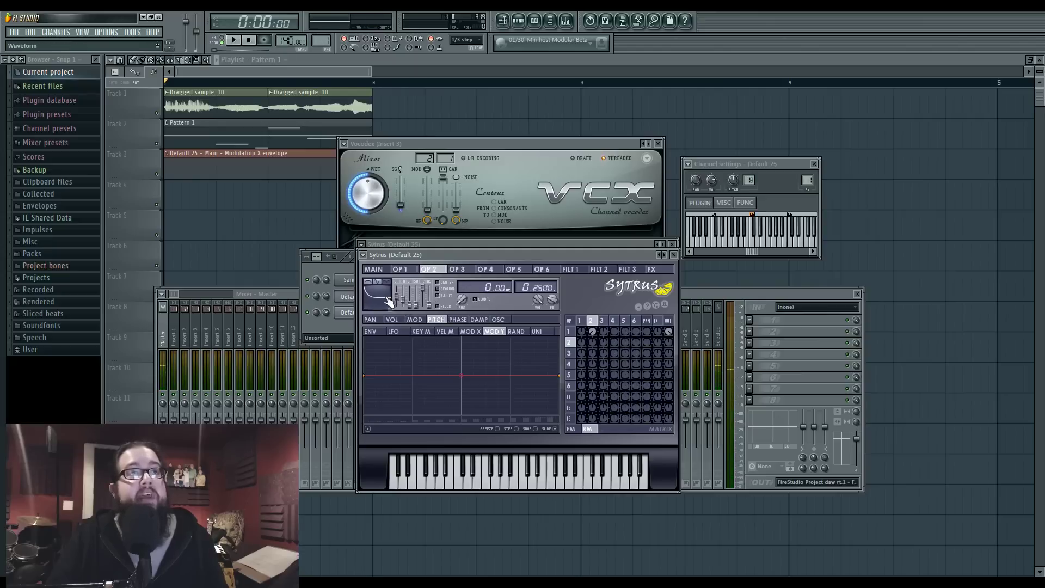
click(498, 320)
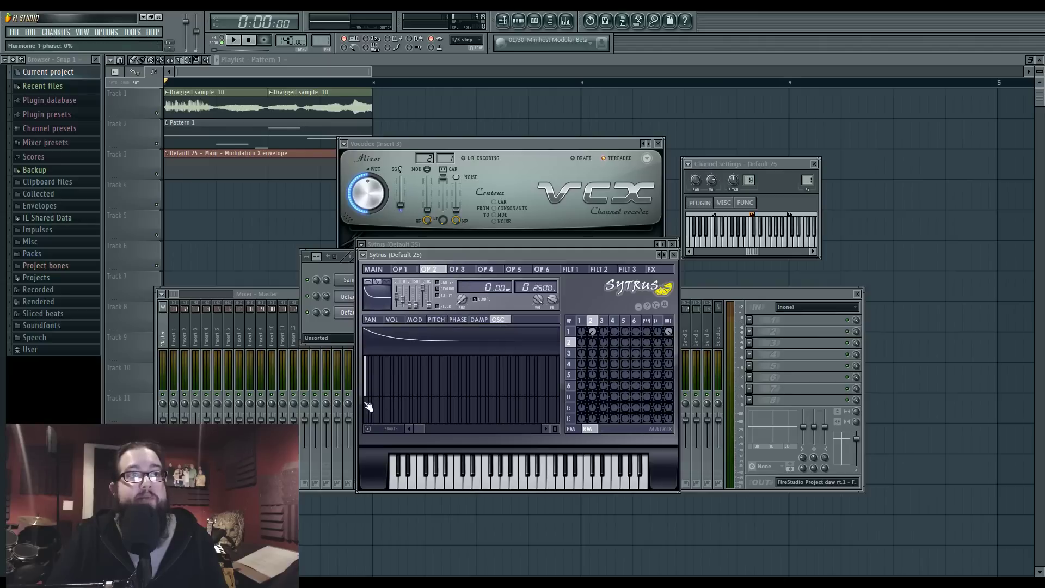
drag(369, 409, 369, 414)
Step: Route operator 3 to the output instead of operator 1, and adjust its frequency modulation from operator 1
click(581, 321)
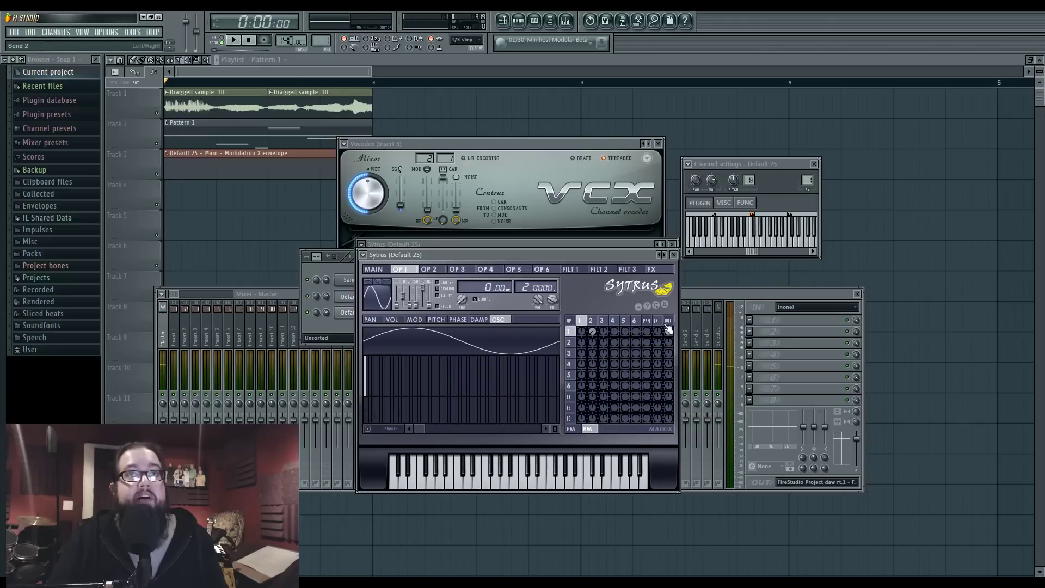
click(571, 342)
click(577, 355)
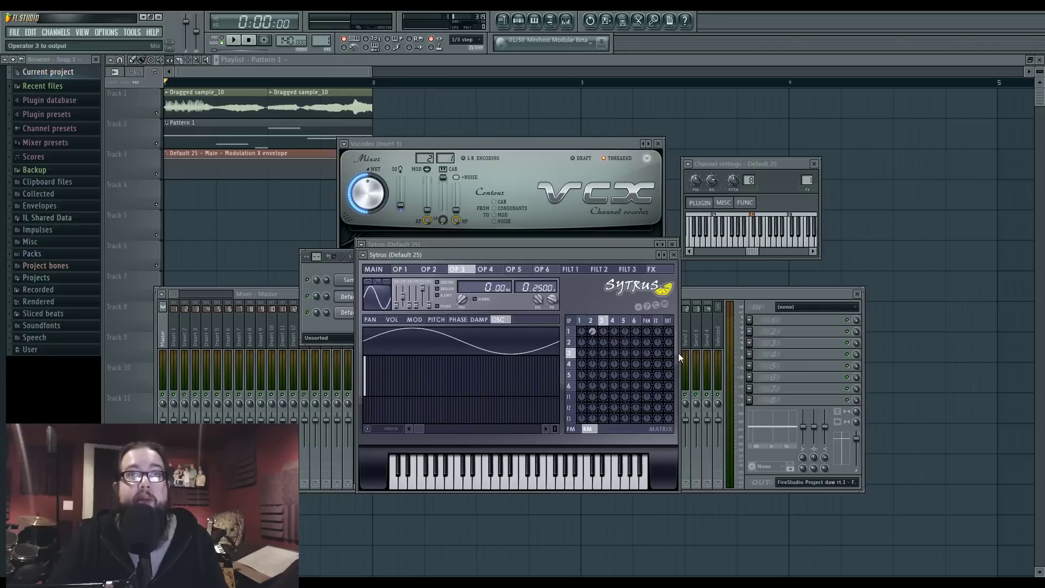
drag(582, 352, 585, 361)
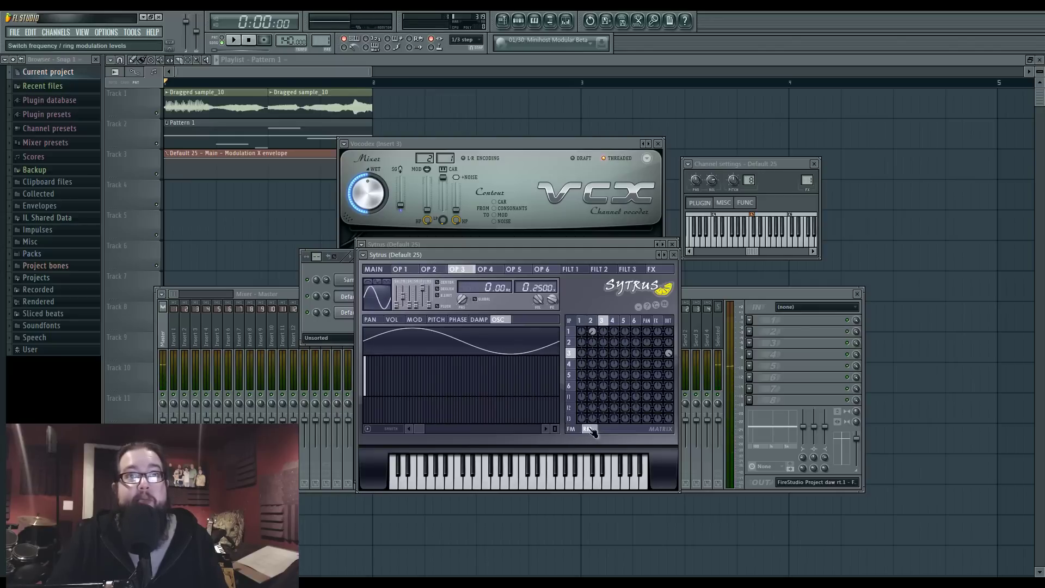
click(571, 429)
drag(583, 354, 588, 364)
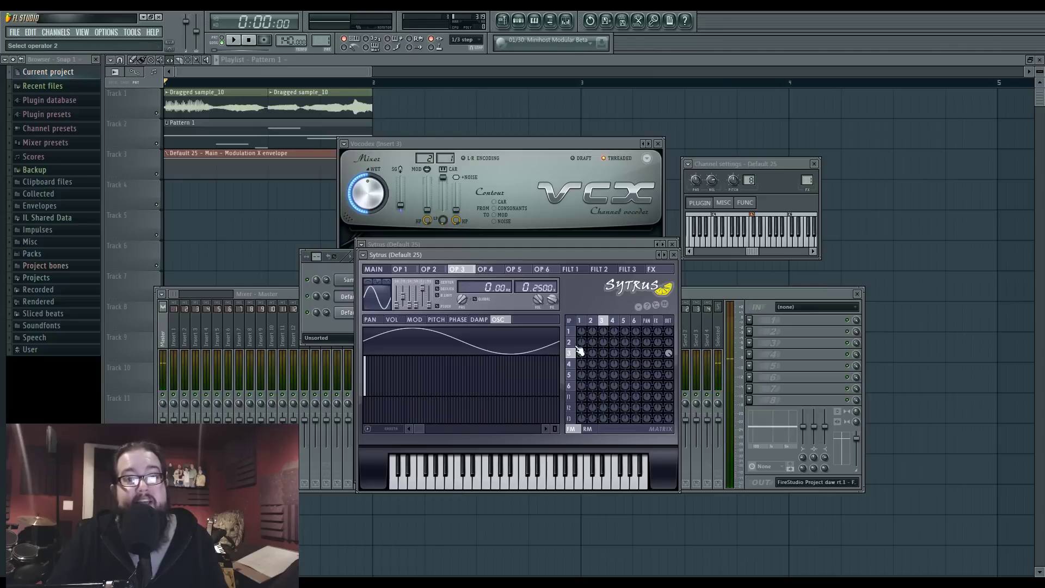
Step: Examine operators 6, 3 and 1 in the original Sytrus, and return to the playlist
click(341, 329)
click(355, 316)
click(346, 318)
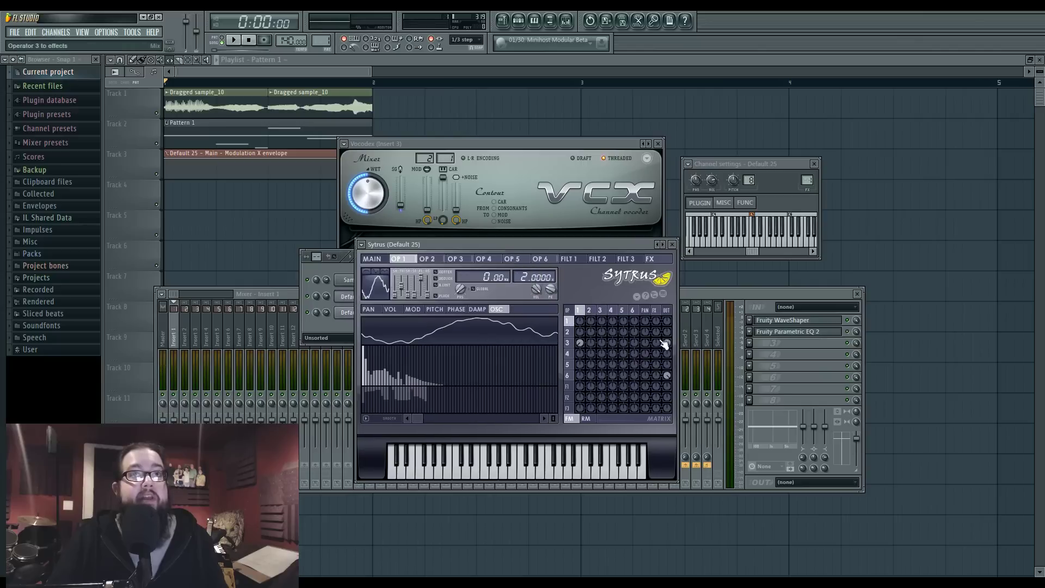
click(568, 375)
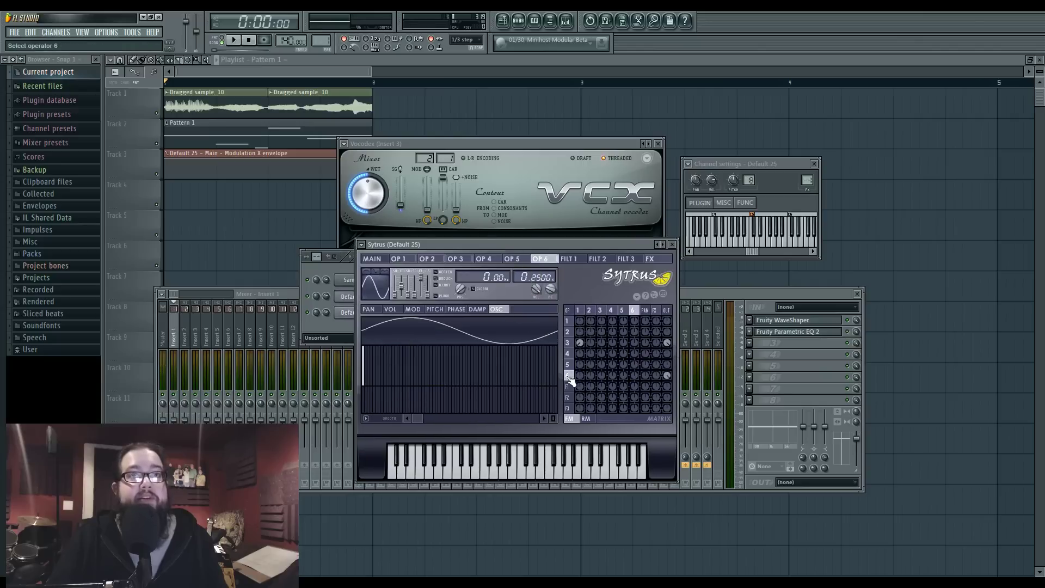
click(567, 343)
click(575, 377)
click(569, 344)
click(579, 312)
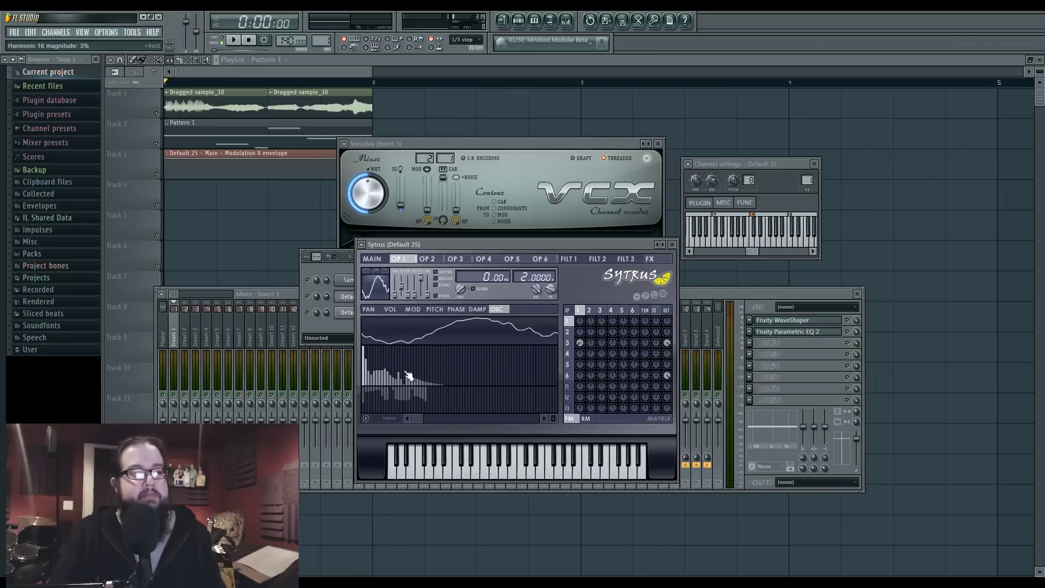
click(256, 199)
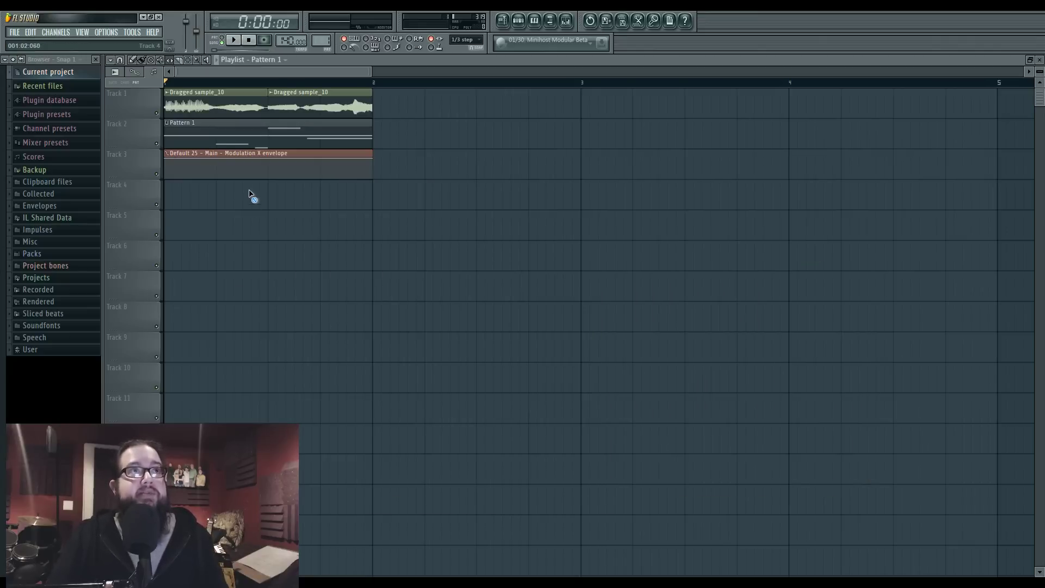
Step: Delete the Modulation X envelope automation clip from track 3, and open the first Default 25 channel's Sytrus while the song plays
right_click(270, 176)
click(518, 20)
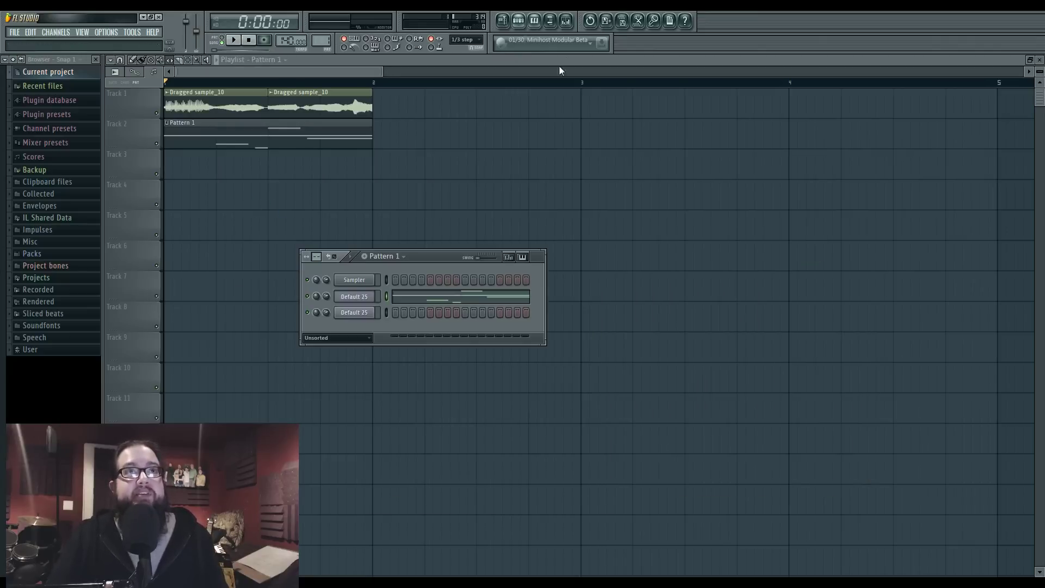
click(356, 299)
key(space)
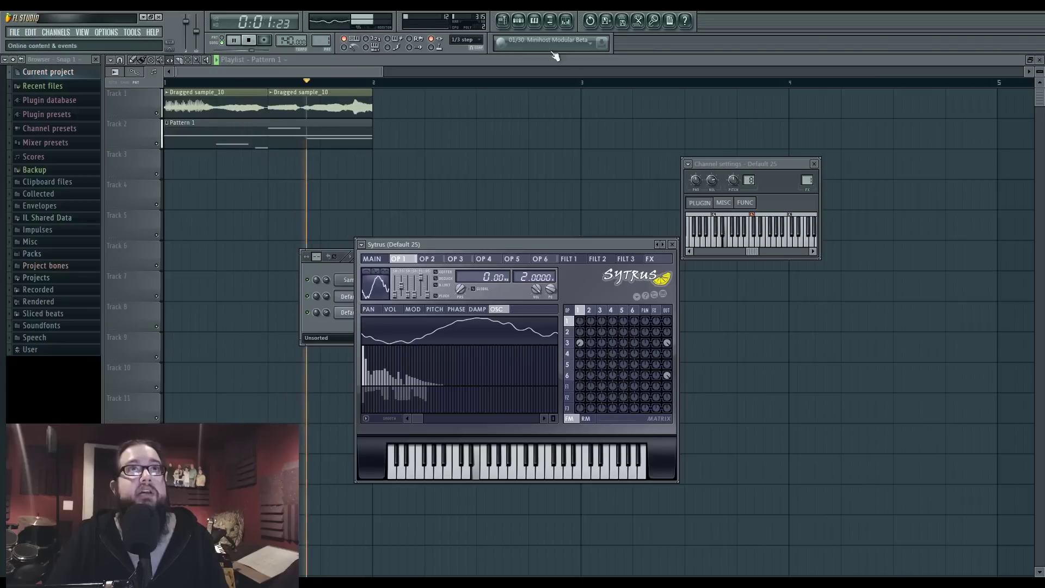
Step: Show mixer insert 3, stop playback and open its Vocodex effect
key(F9)
click(197, 348)
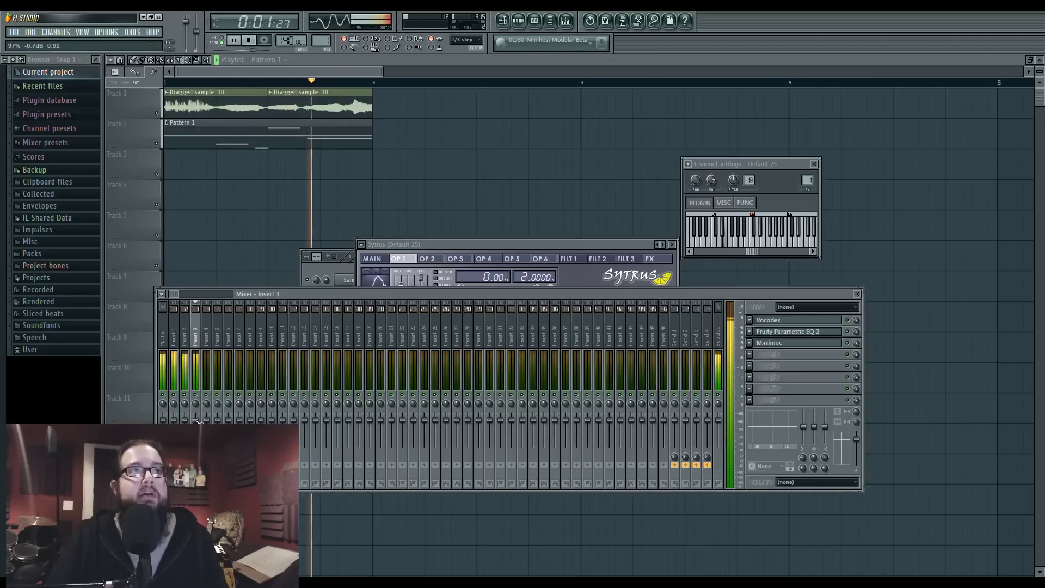
key(space)
click(775, 321)
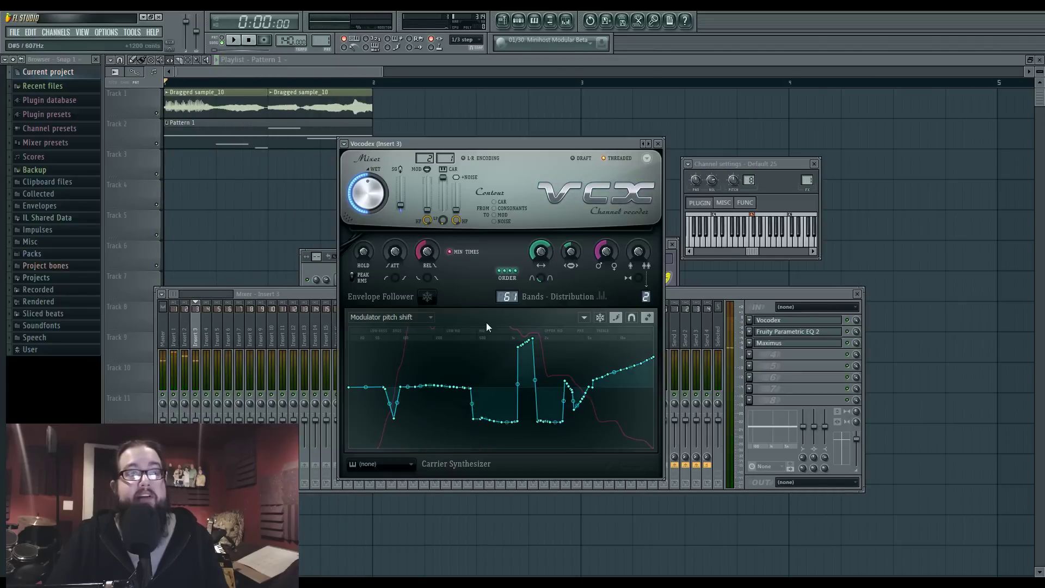
Step: Play the recording in Edison on mixer insert 4, then clear it to an empty sample
click(206, 344)
click(793, 320)
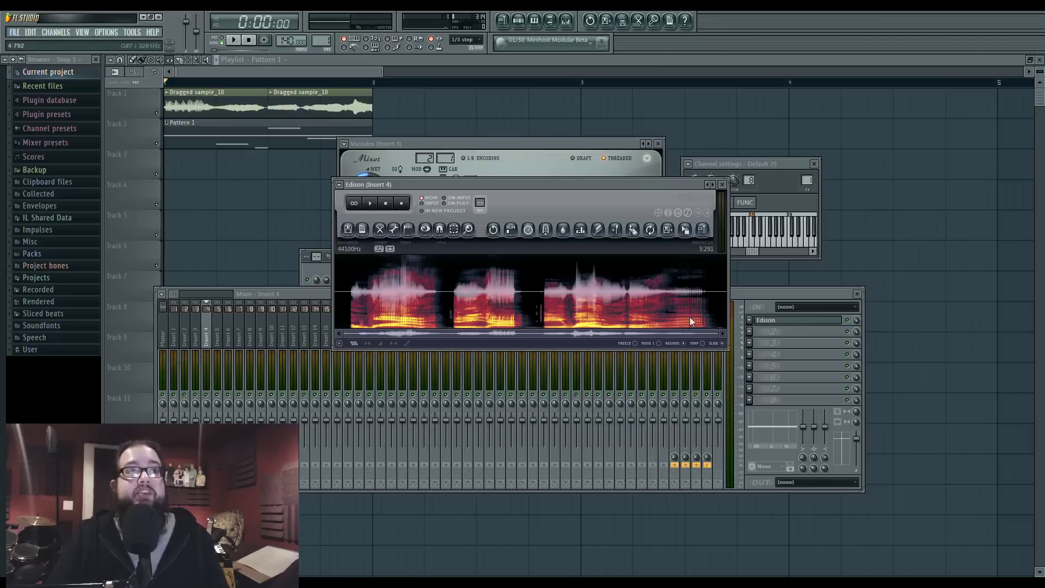
click(386, 206)
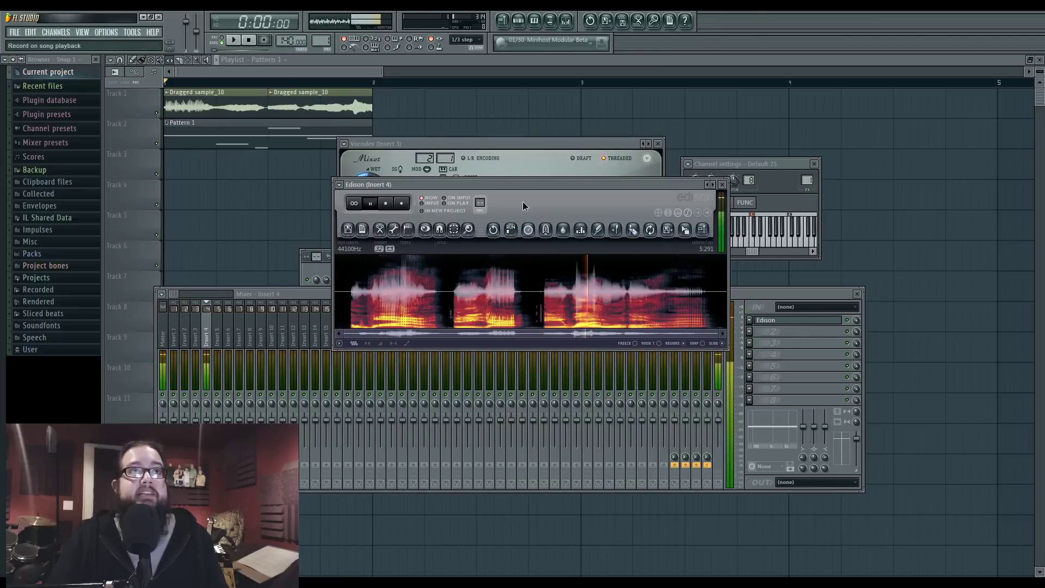
key(ctrl+n)
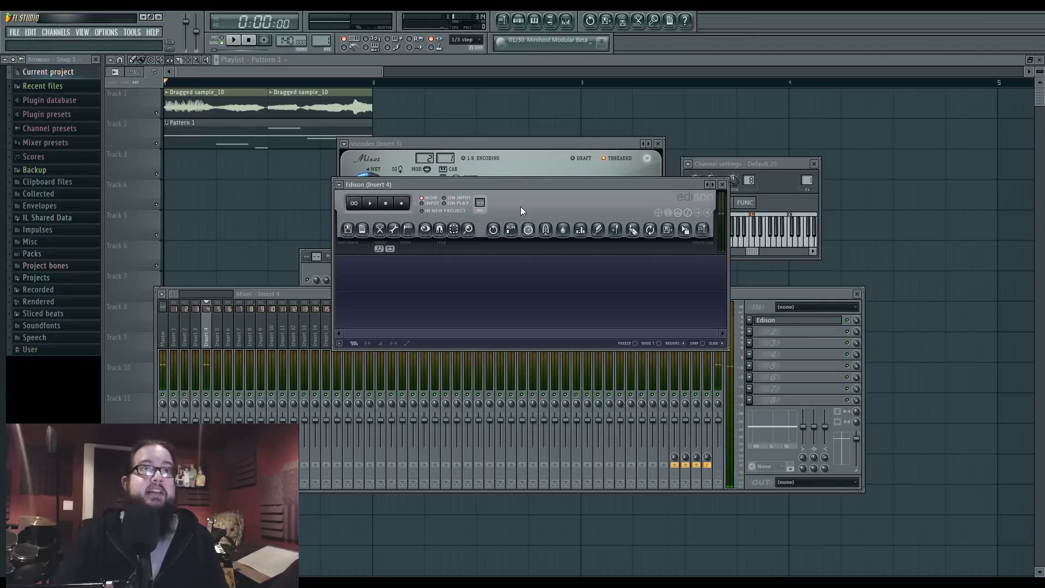
Step: Close Edison and remove it from the first effect slot of insert 4
drag(436, 188, 446, 173)
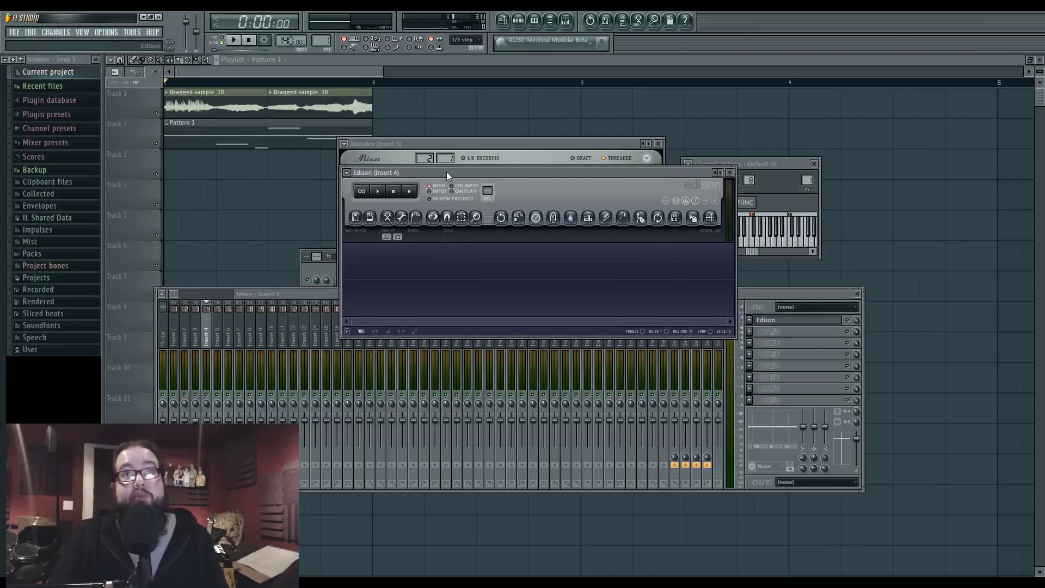
click(731, 173)
click(750, 320)
click(864, 77)
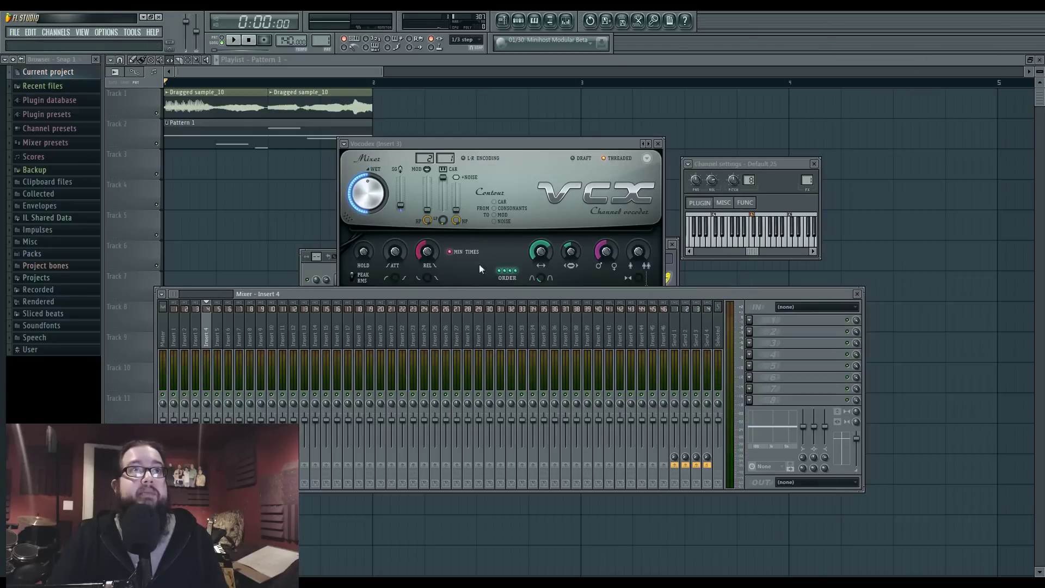
Step: Bring up Vocodex on insert 3 and fine-tune its modulator band width multiplier to x0.571
click(518, 156)
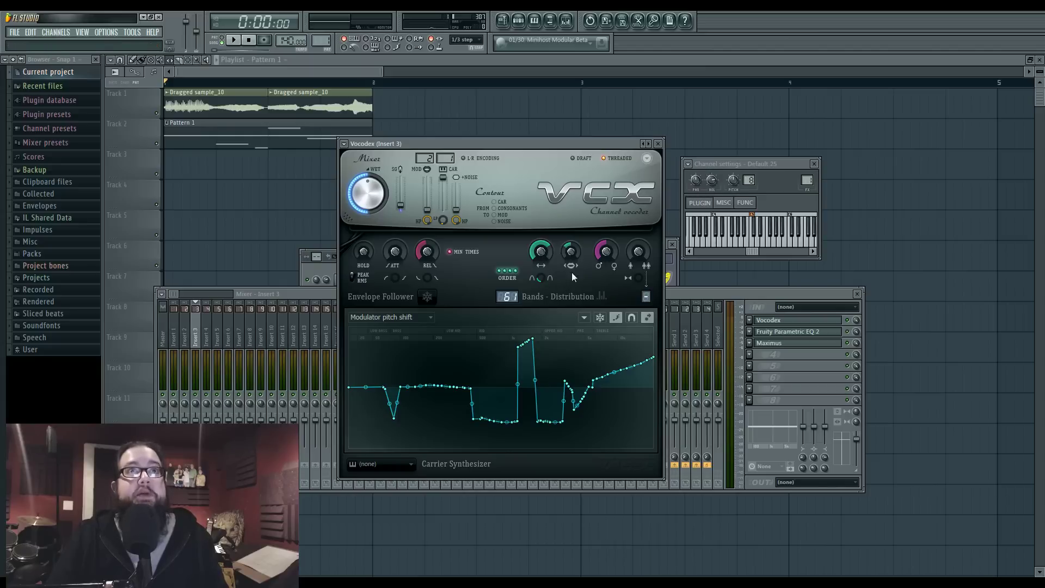
click(570, 251)
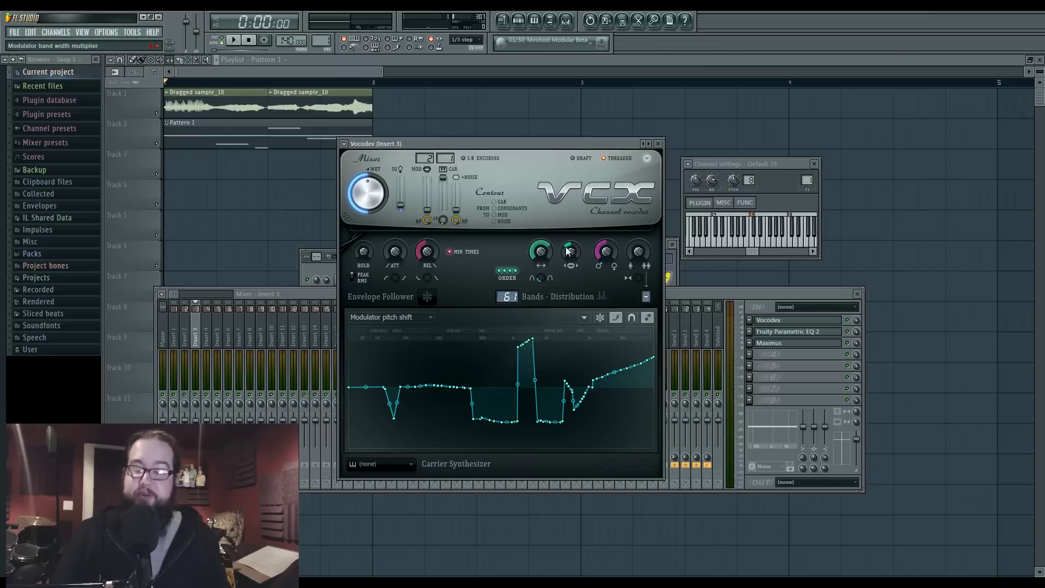
drag(568, 251, 568, 255)
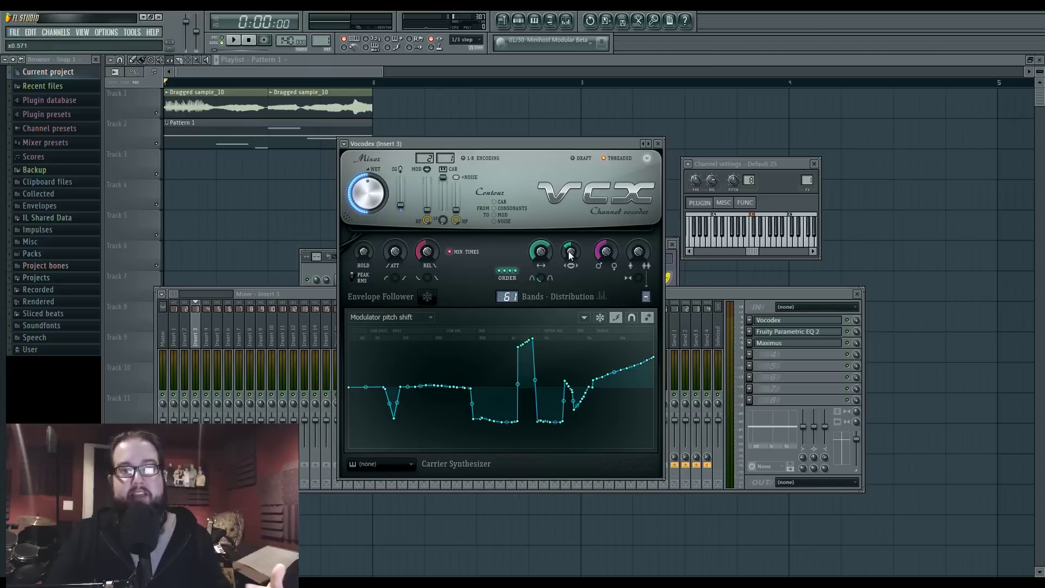
Step: Redraw the raised plateau in the middle of Vocodex's Modulator pitch shift curve and audition the change
click(418, 317)
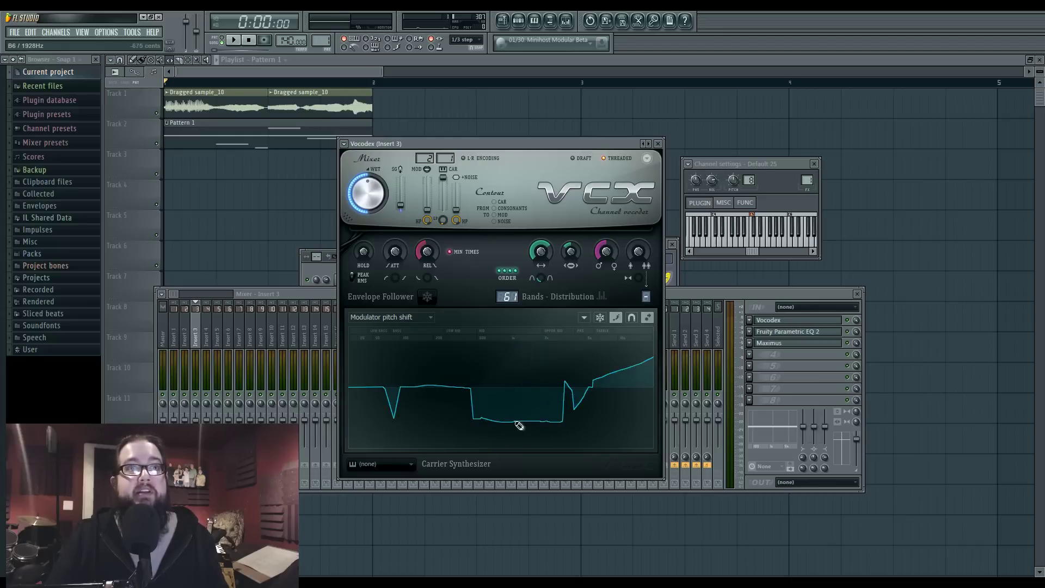
key(space)
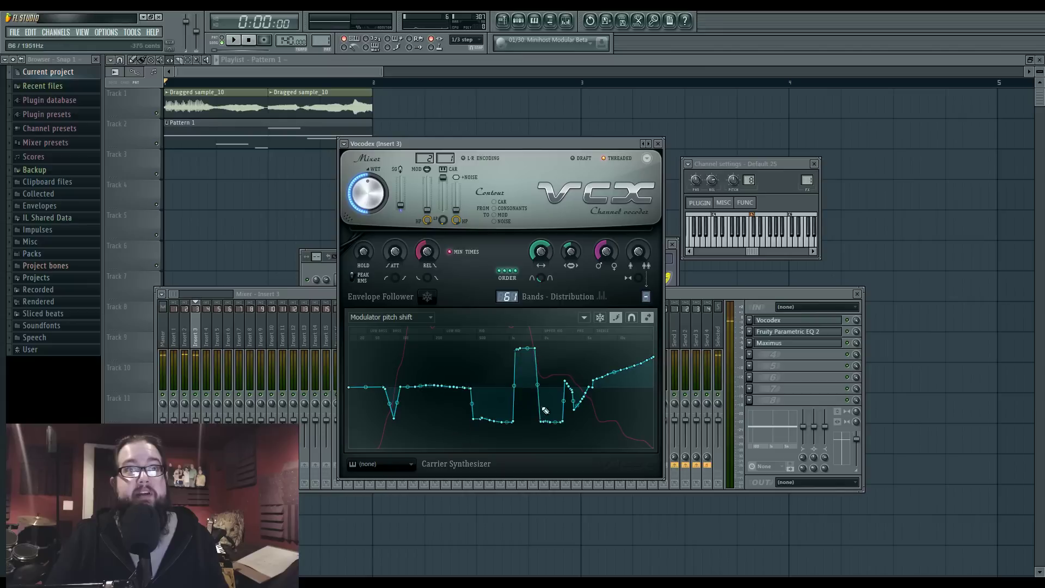
key(space)
drag(546, 424, 509, 424)
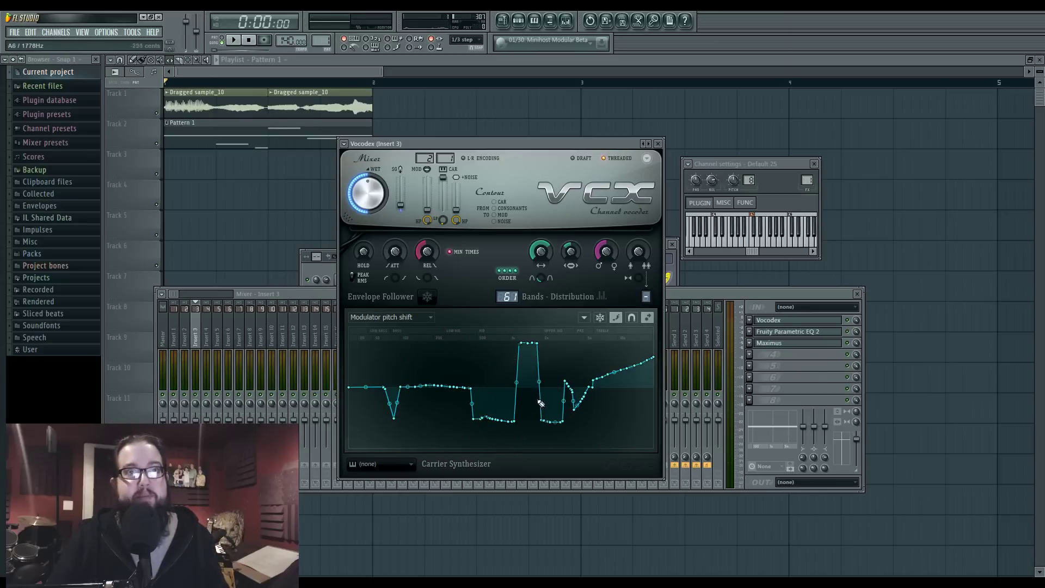
Step: Reshape the mid and upper bands of the Modulator pitch shift curve during playback, lowering the parts around the central plateau
key(space)
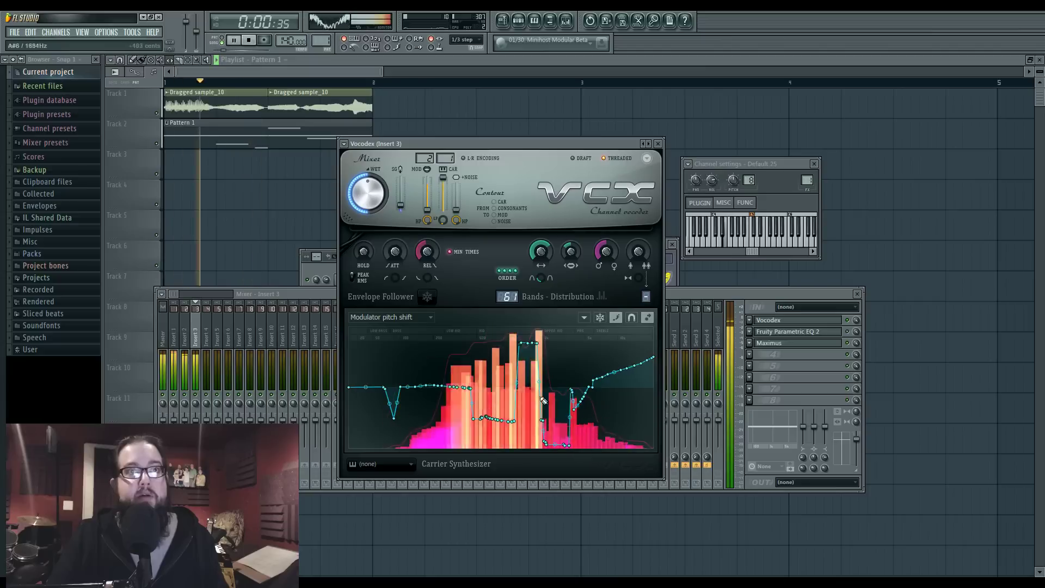
mouse_move(525, 359)
mouse_down()
mouse_move(509, 419)
mouse_move(539, 362)
mouse_move(544, 441)
mouse_move(582, 428)
mouse_move(586, 389)
mouse_move(560, 419)
mouse_move(542, 419)
mouse_move(558, 406)
mouse_move(545, 440)
mouse_move(565, 432)
mouse_up()
mouse_move(524, 362)
mouse_down()
mouse_move(535, 356)
mouse_move(523, 419)
mouse_move(500, 427)
mouse_move(524, 427)
mouse_move(520, 438)
mouse_move(499, 436)
mouse_move(505, 447)
mouse_move(490, 420)
mouse_up()
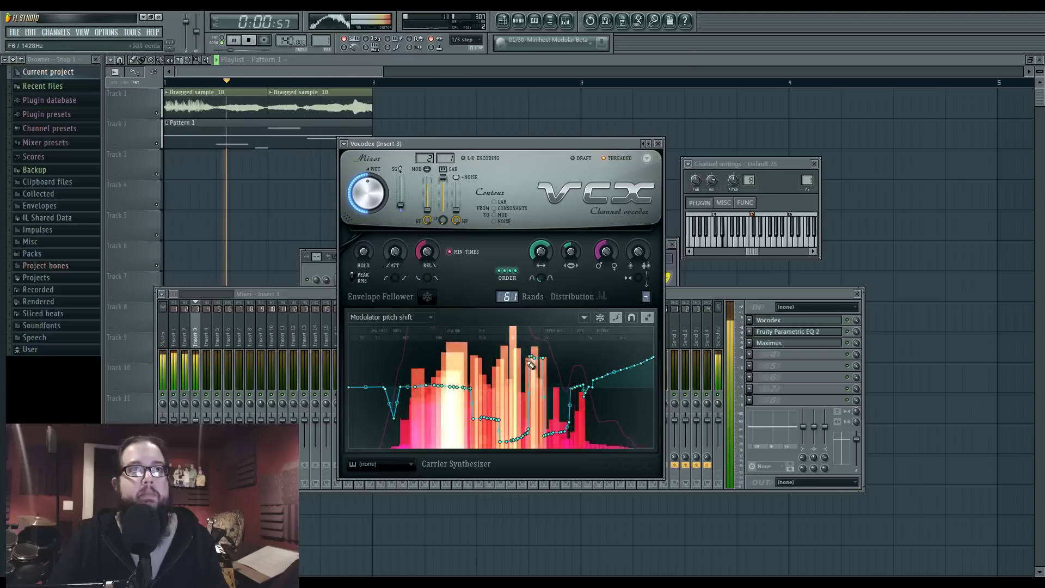
mouse_move(532, 355)
mouse_down()
mouse_move(542, 392)
mouse_move(519, 381)
mouse_up()
key(space)
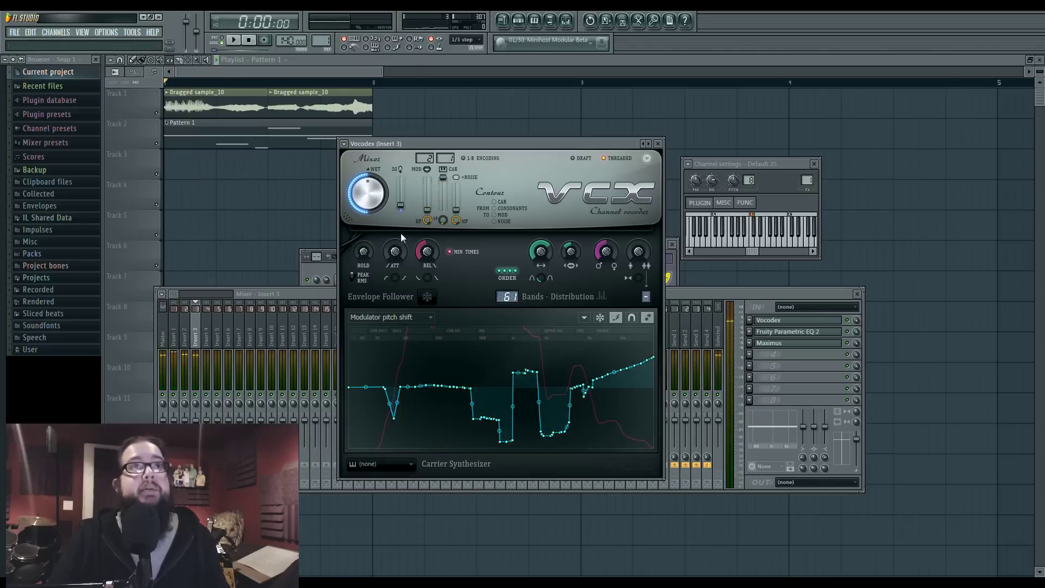
Step: Switch Vocodex's editor to the Band width curve and adjust the overall band width during playback
click(397, 317)
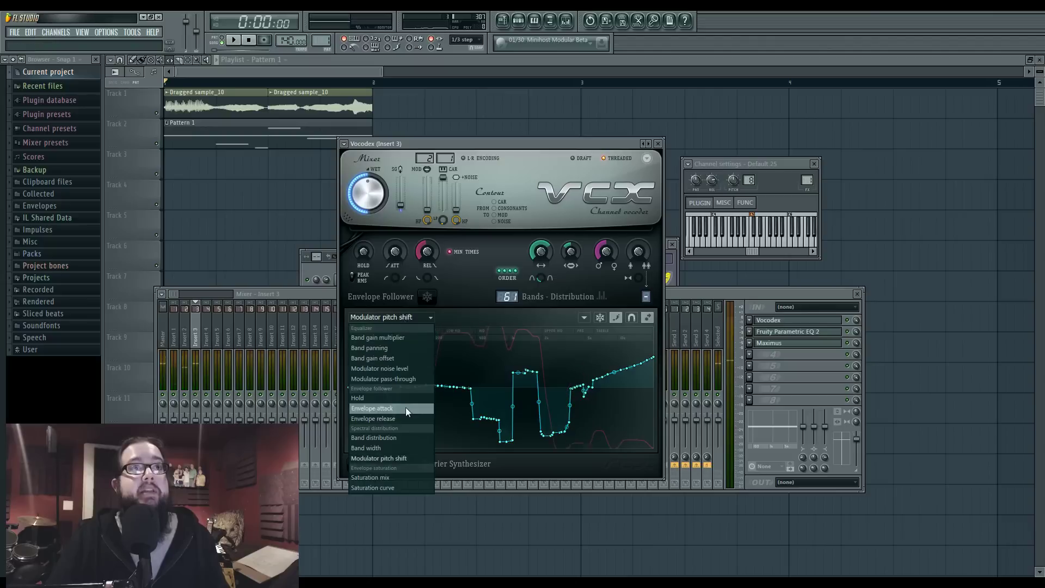
click(402, 448)
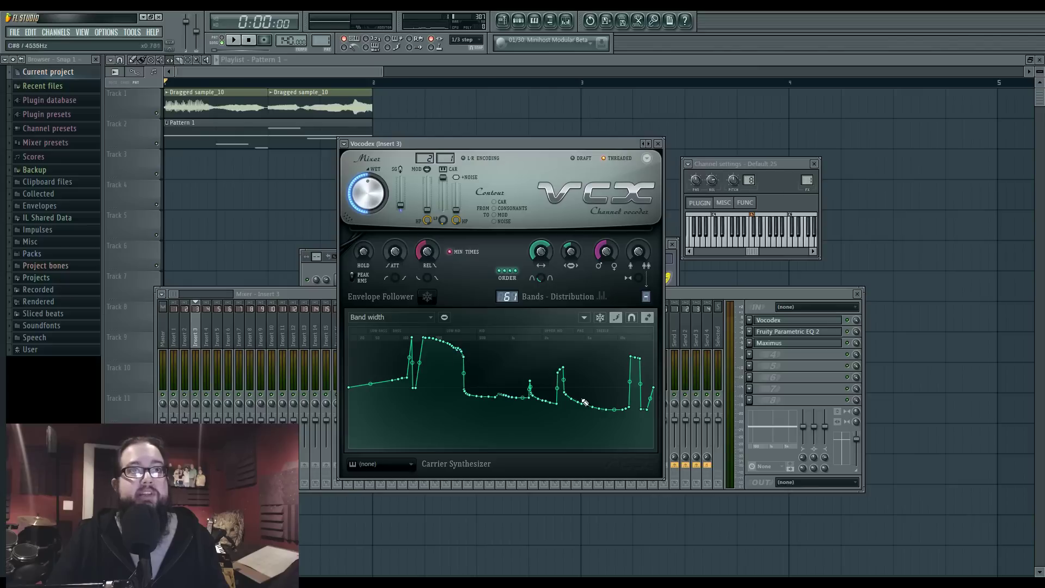
key(space)
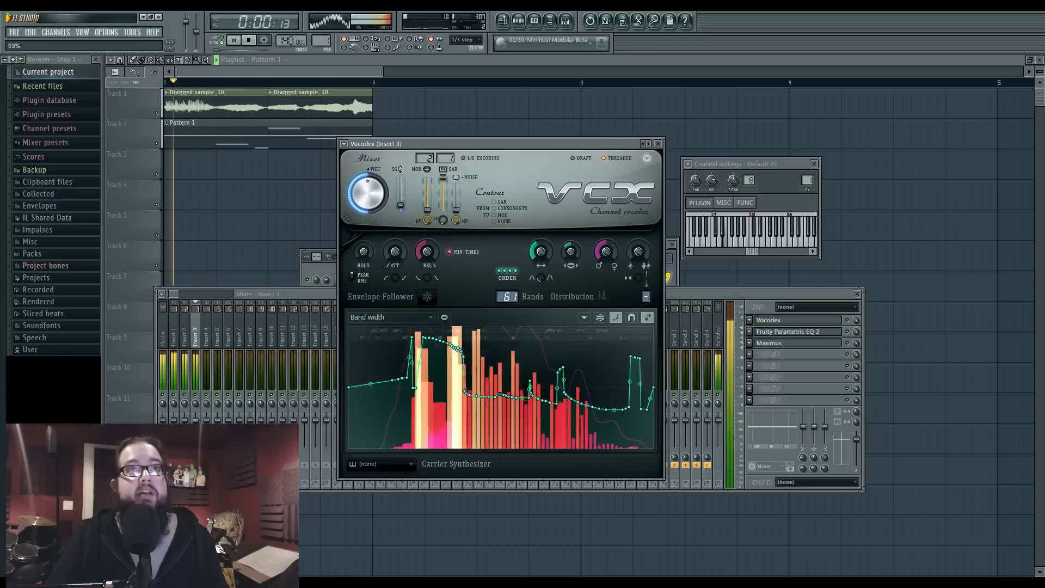
drag(542, 256, 542, 254)
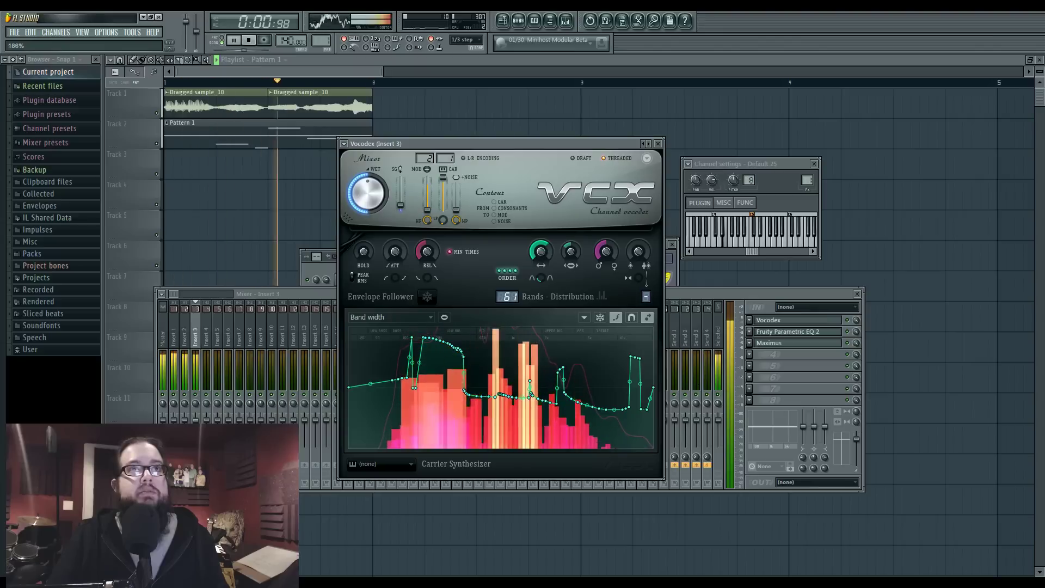
key(space)
Step: Examine Fruity WaveShaper and Fruity Parametric EQ 2 on mixer insert 1 while auditioning the sound
click(186, 340)
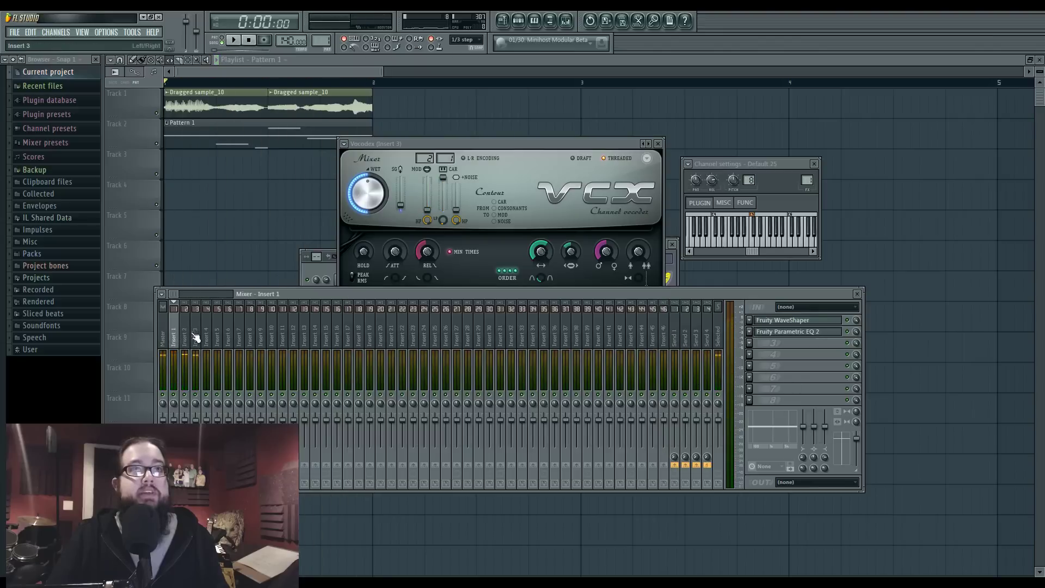
click(808, 322)
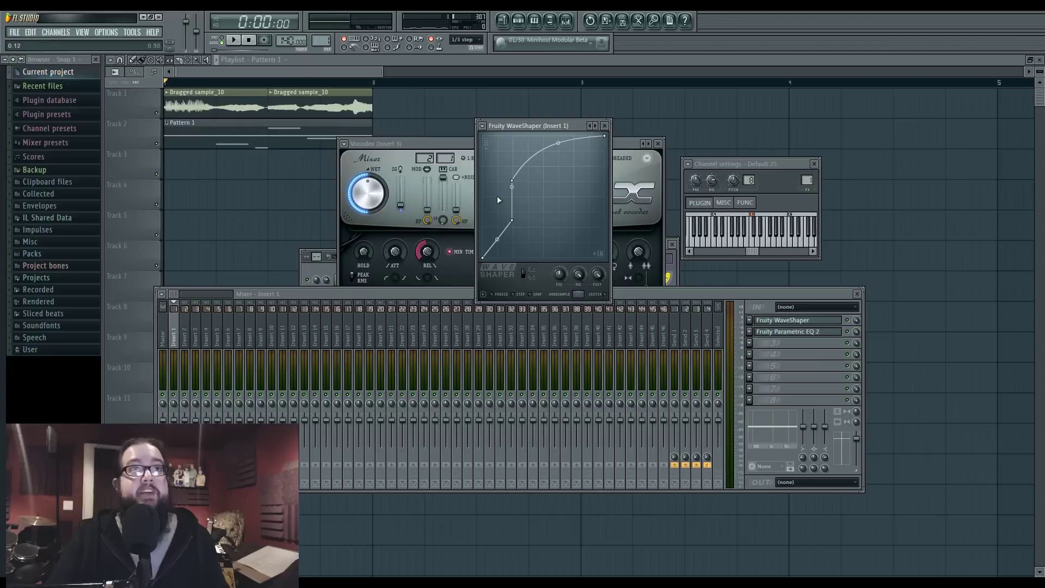
click(795, 333)
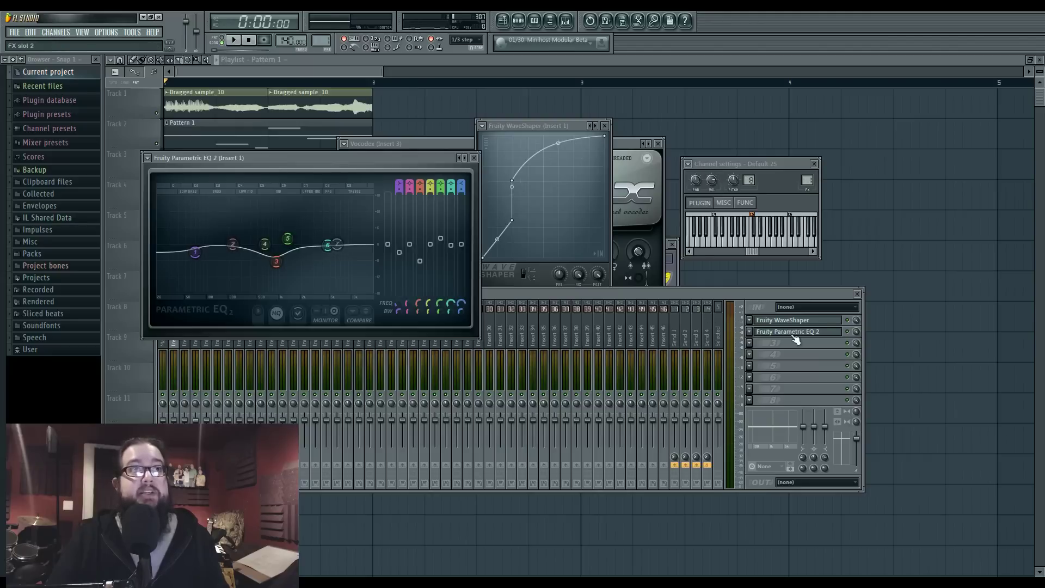
key(space)
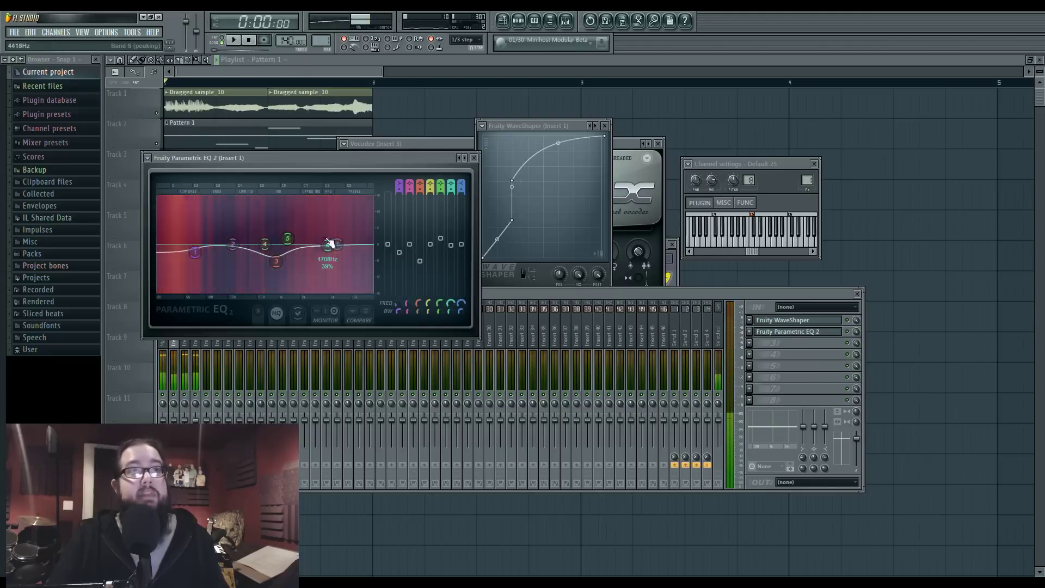
key(space)
Step: Examine Maximus on insert 2, viewing its master and high band curves and the bands display during playback
click(186, 360)
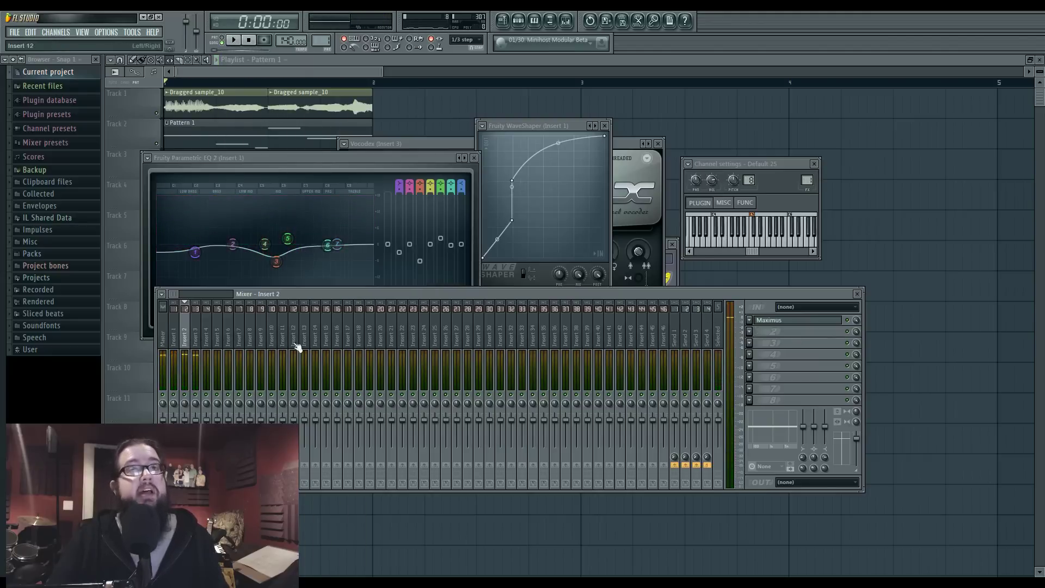
click(823, 322)
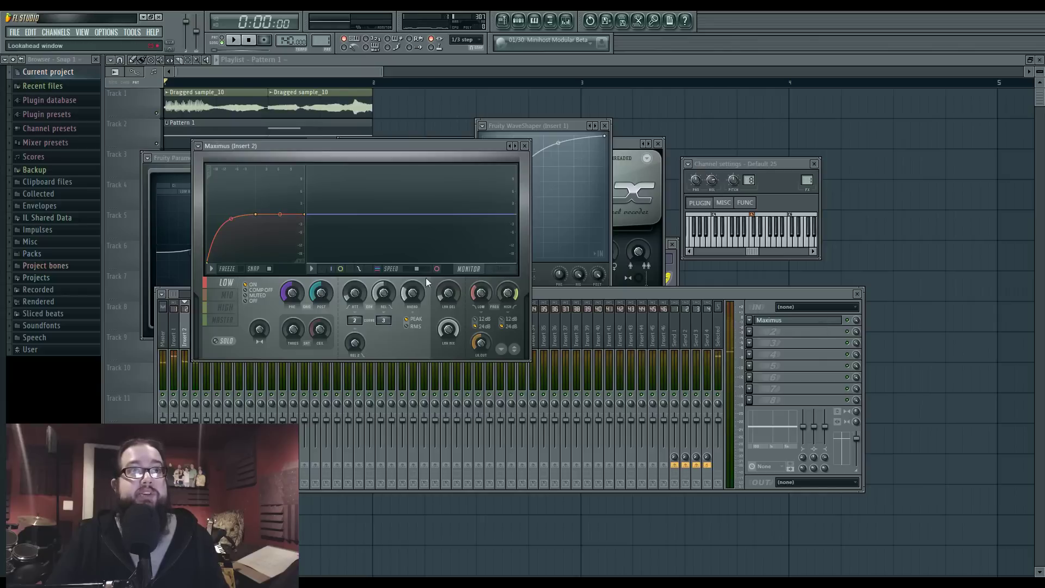
click(222, 321)
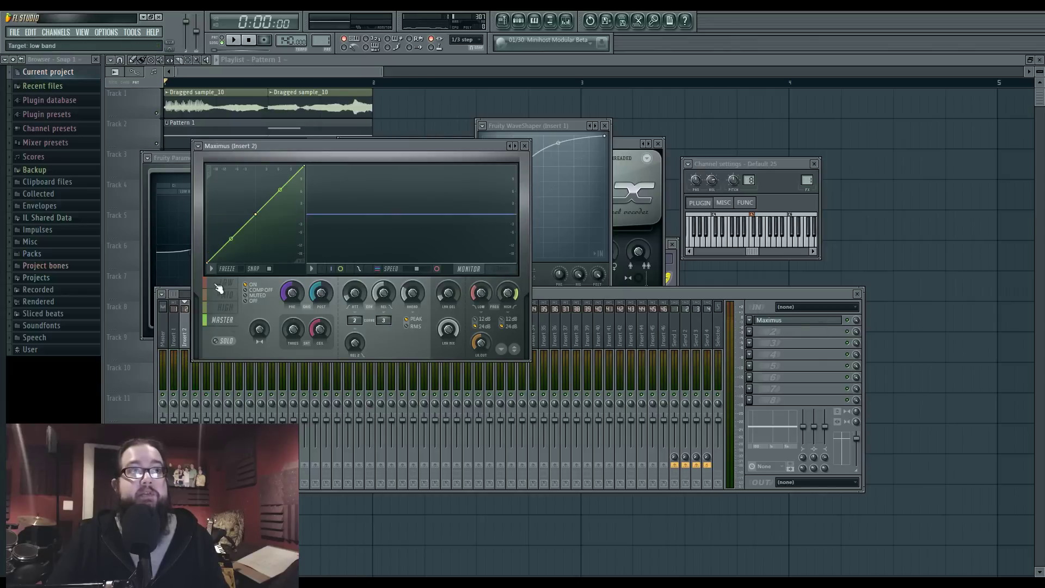
click(224, 307)
click(500, 269)
key(space)
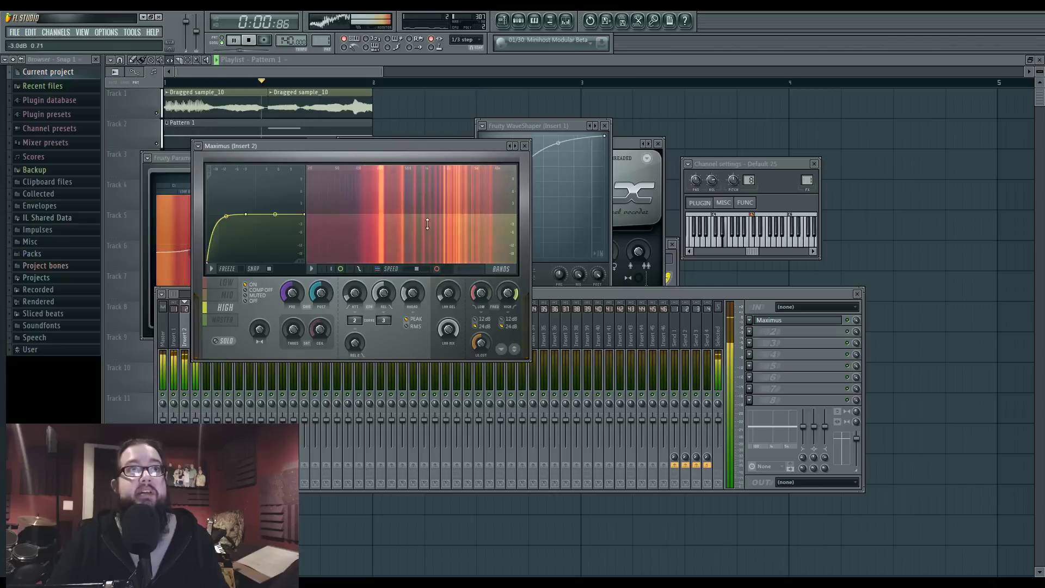
click(509, 303)
Step: Examine the Fruity Parametric EQ 2 curve on mixer insert 3 and stop playback
click(199, 338)
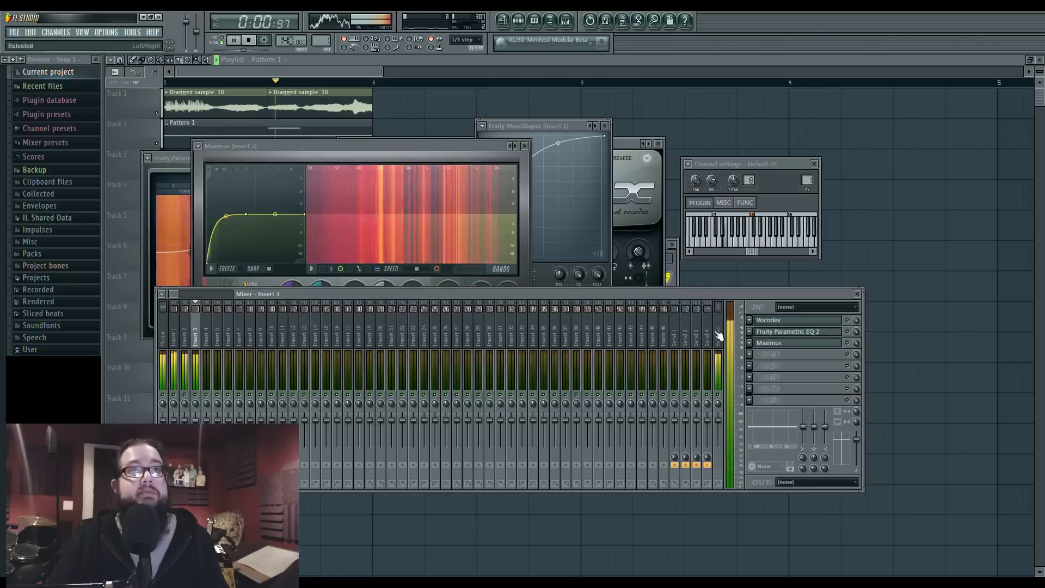
click(799, 332)
key(space)
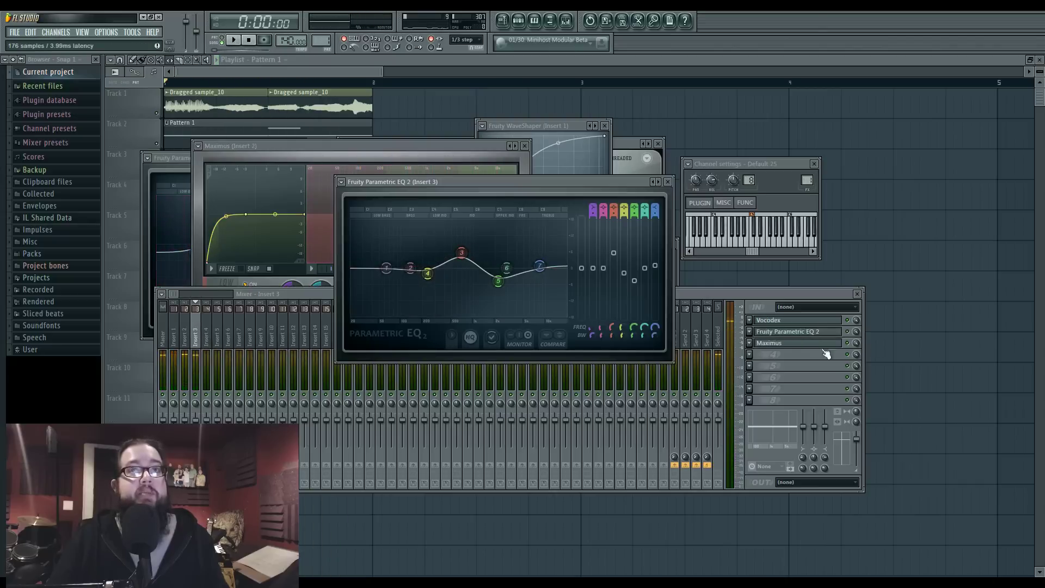
Step: Examine Maximus on insert 3 during playback, using the monitor display and the master band
click(799, 343)
key(space)
click(453, 309)
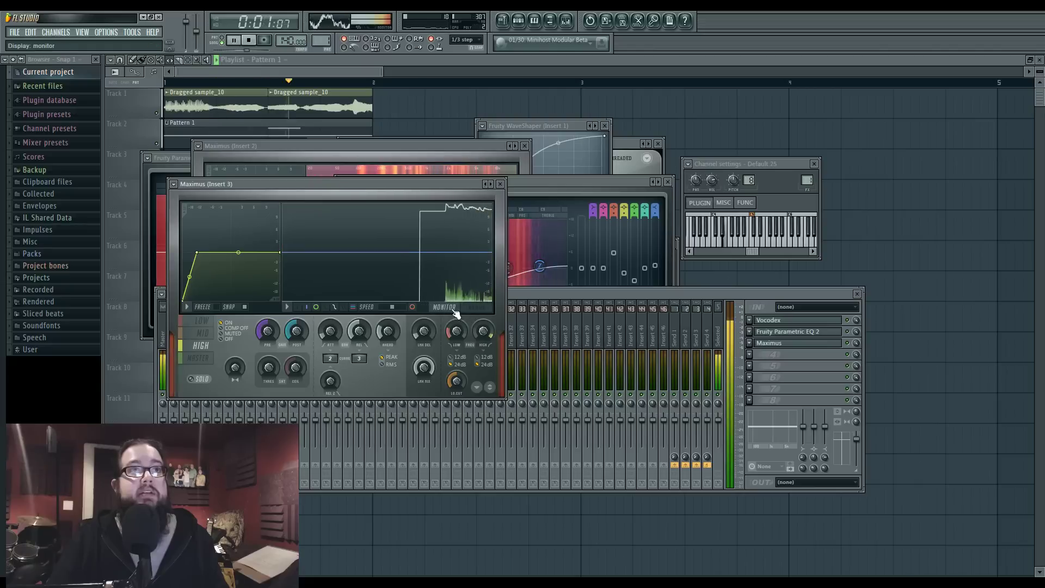
click(199, 359)
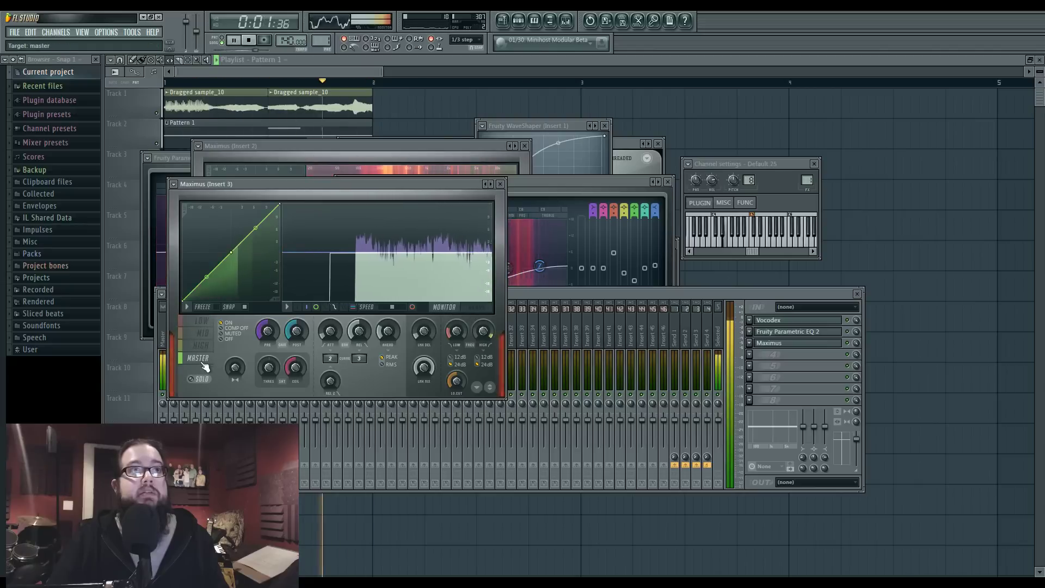
key(space)
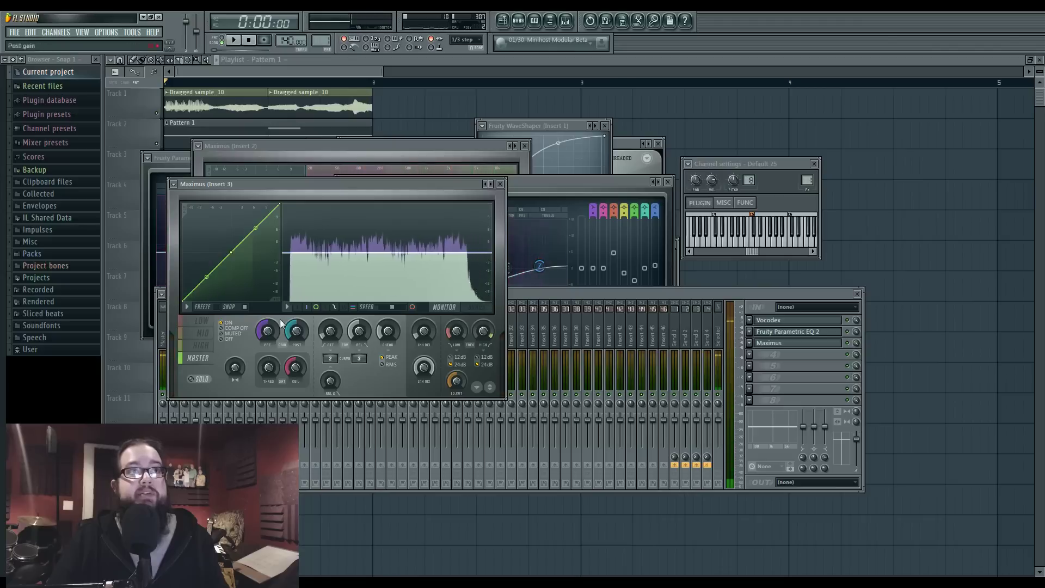
Step: Open Vocodex on mixer insert 3 and examine its modulator pitch shift curve during playback
click(238, 329)
key(space)
click(718, 296)
click(769, 320)
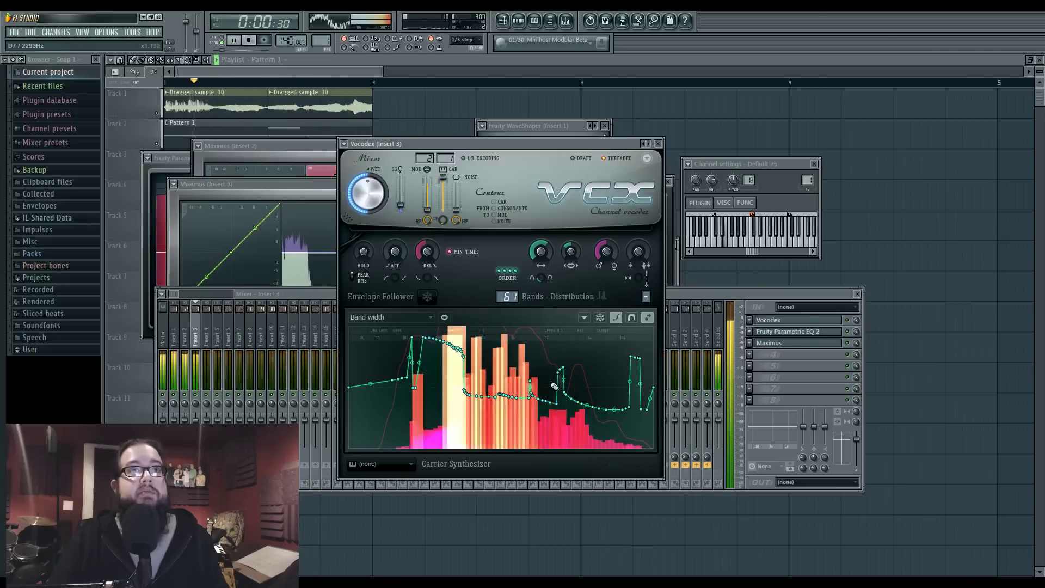
click(391, 317)
click(381, 461)
mouse_move(538, 366)
mouse_down()
mouse_move(503, 342)
mouse_move(524, 359)
mouse_move(529, 436)
mouse_move(493, 419)
mouse_up()
mouse_move(527, 347)
mouse_down()
mouse_move(535, 430)
mouse_move(539, 347)
mouse_move(552, 348)
mouse_up()
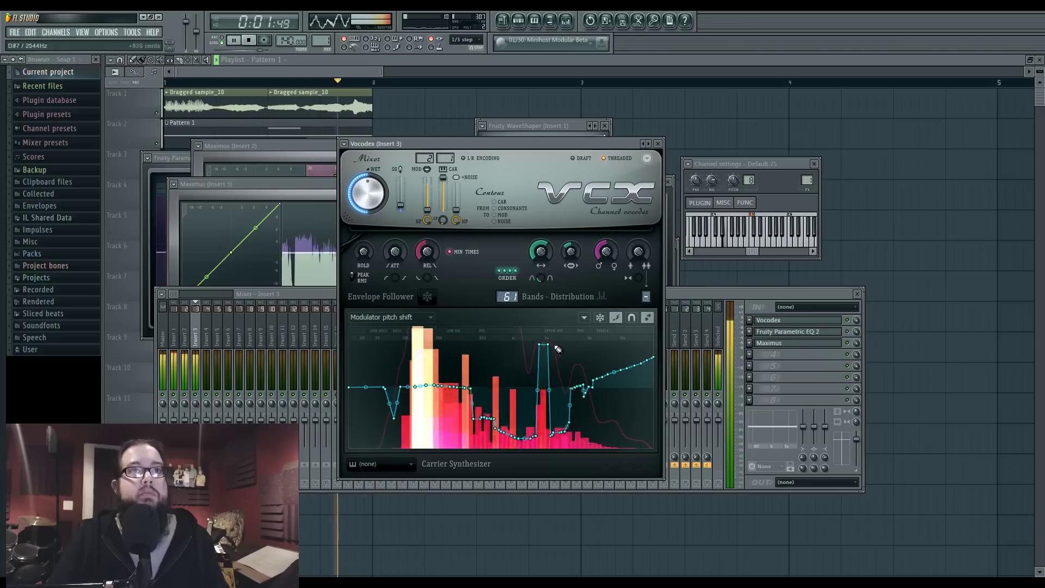
key(space)
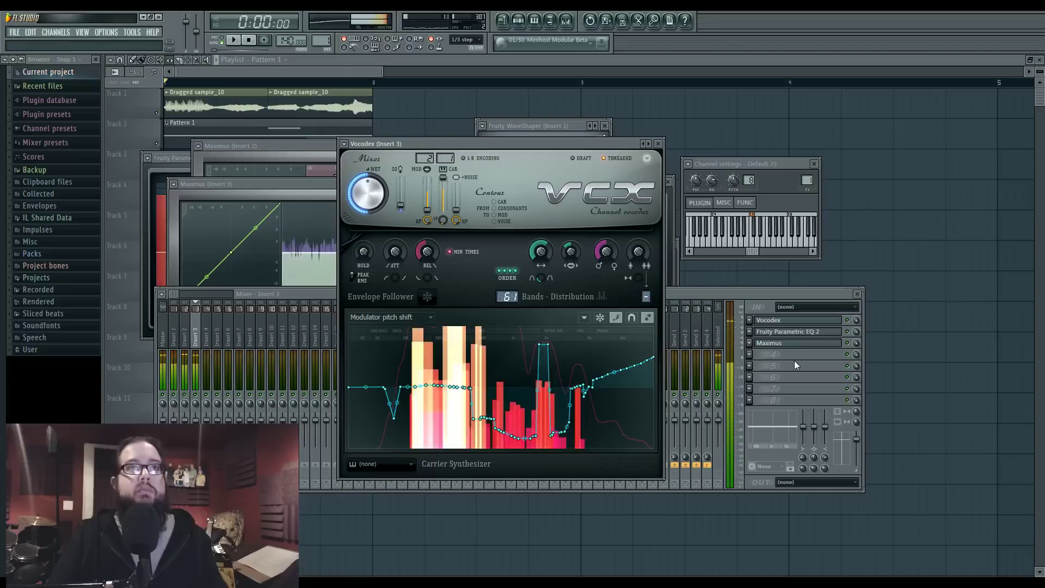
Step: Close all open windows and open the Pattern 1 clip's notes in the piano roll, keeping the clip on track 2
key(F12)
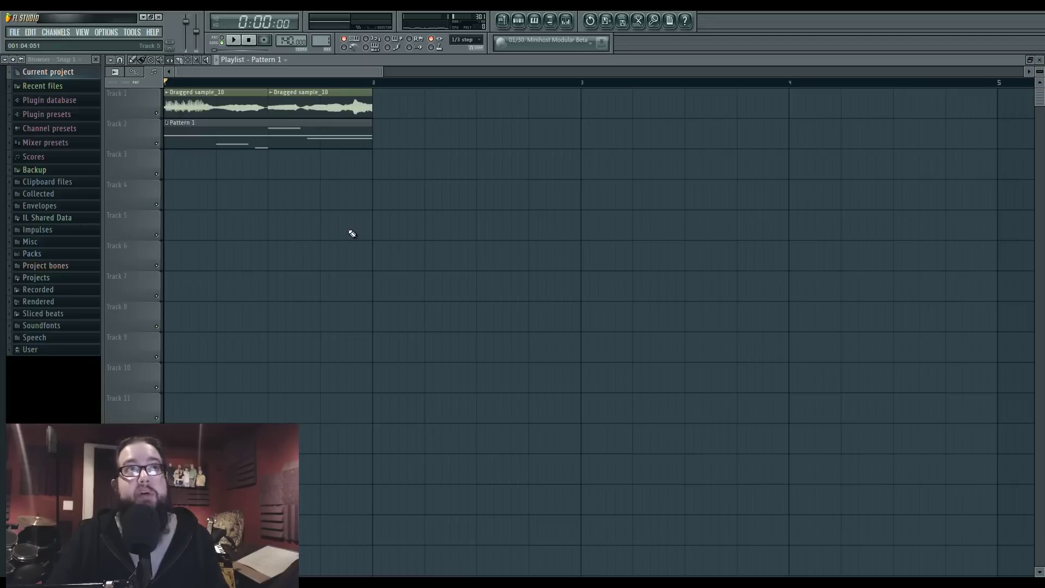
drag(241, 124, 238, 173)
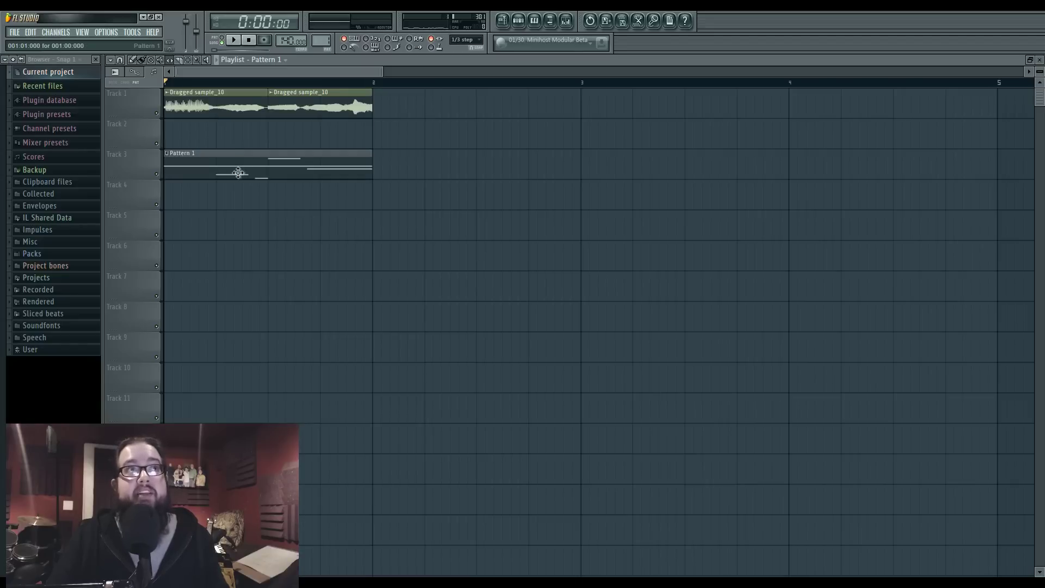
drag(225, 128, 261, 144)
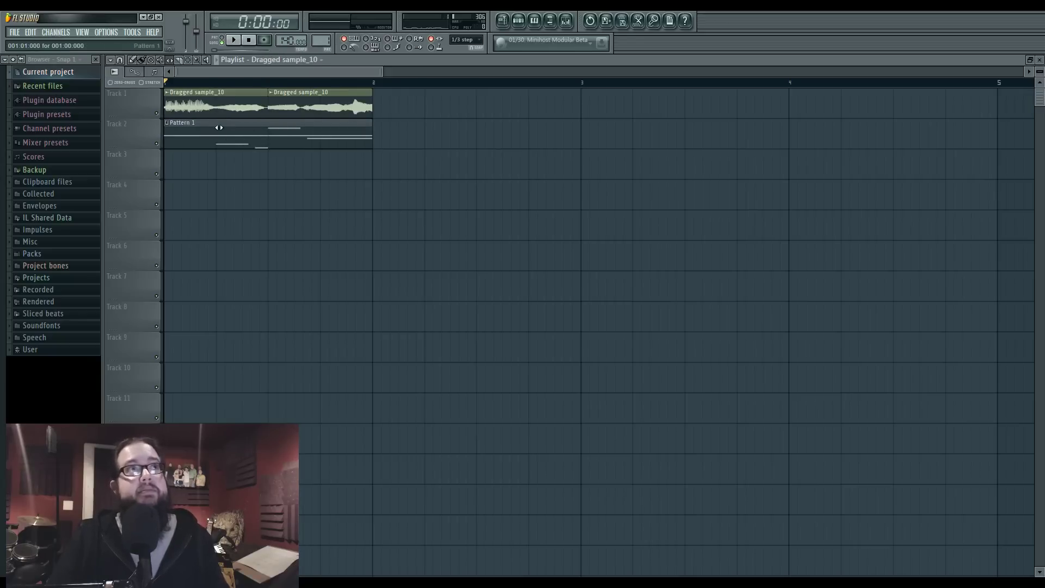
double_click(218, 128)
scroll(304, 295, down, 2)
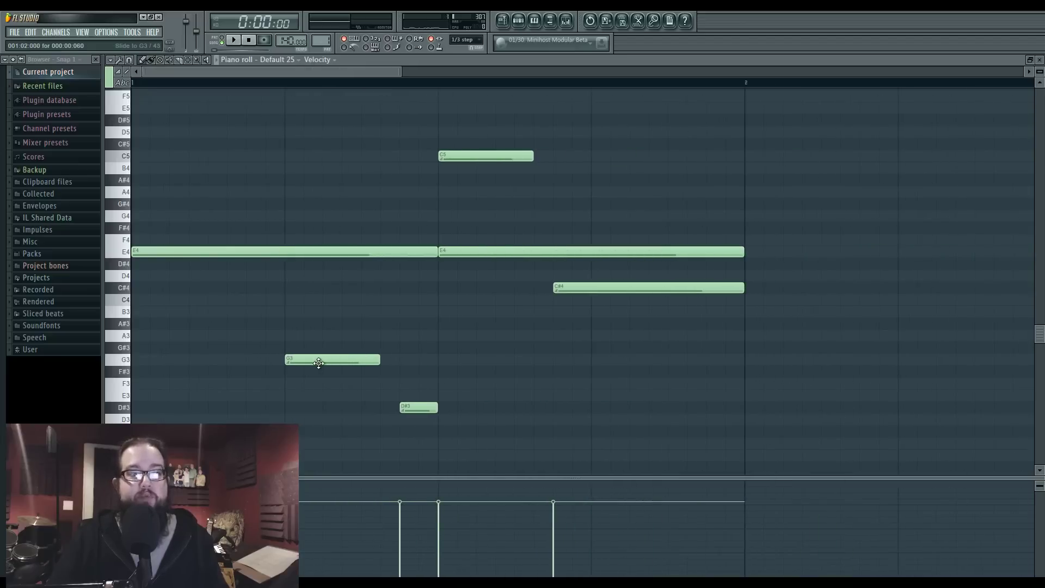
Step: Move the G3 note down to E3 while auditioning the pattern
key(space)
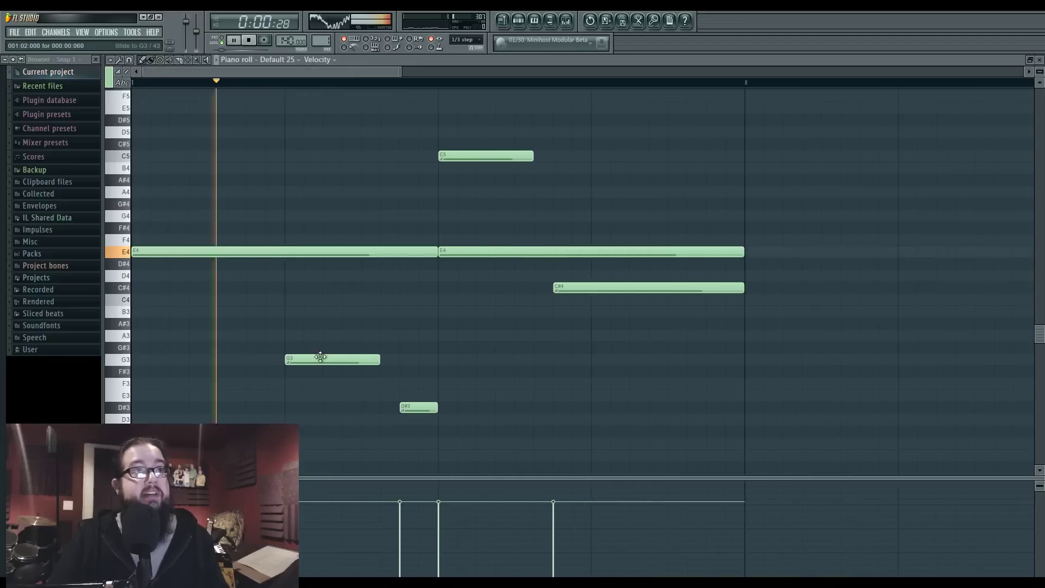
drag(318, 362, 343, 333)
key(space)
key(space)
key(space)
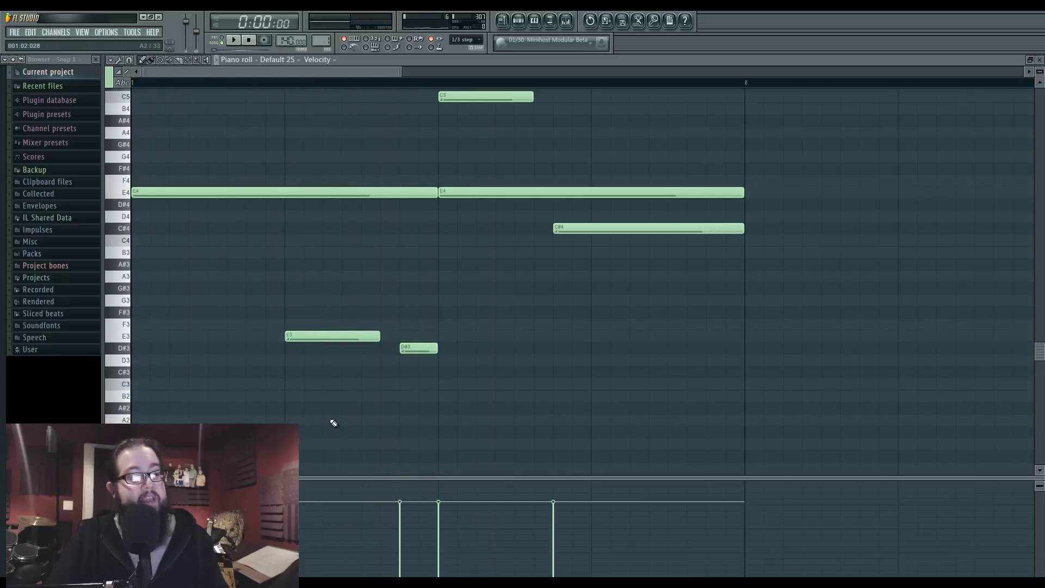
Step: Reopen the mixer and Vocodex on insert 3, and audition the edited pattern through it
scroll(334, 424, down, 2)
click(566, 20)
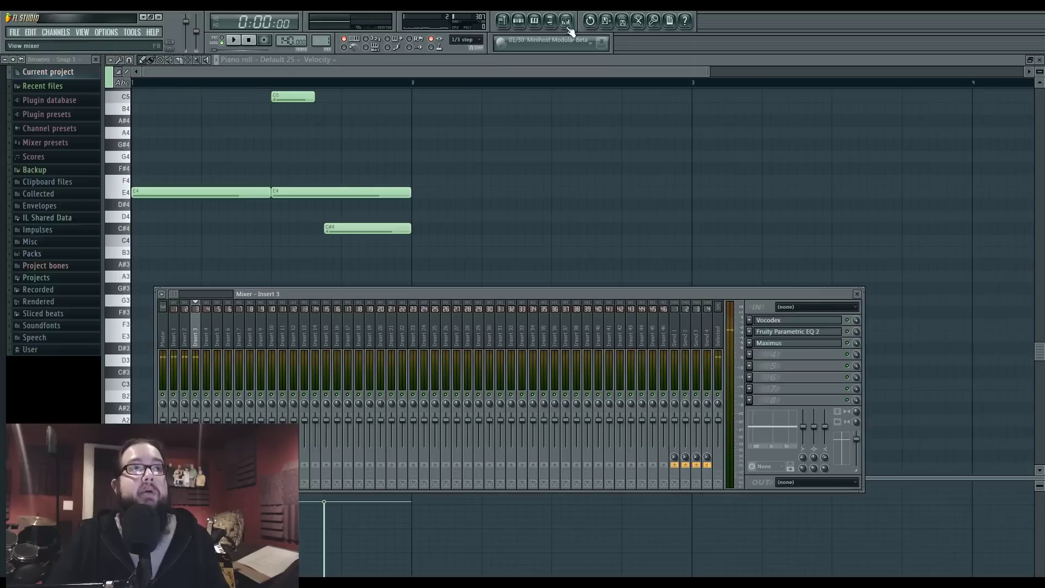
key(space)
click(798, 320)
key(space)
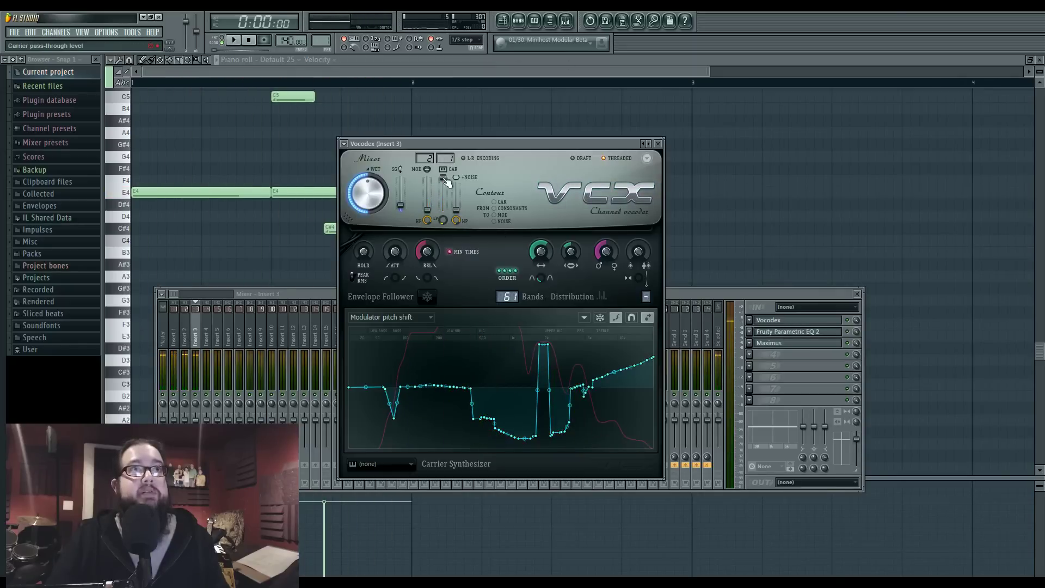
key(space)
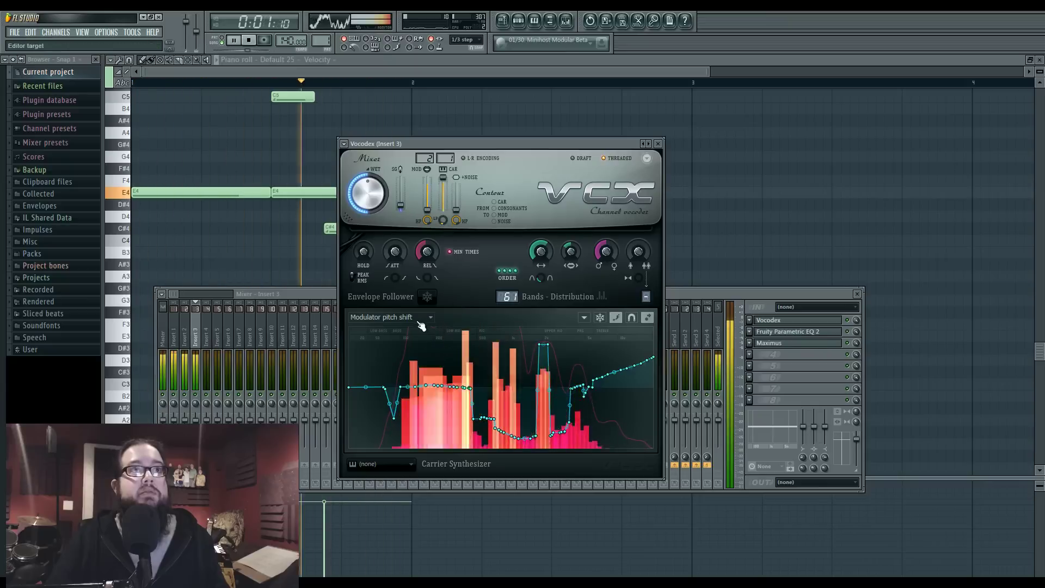
Step: Examine the band gain multiplier curve in Vocodex during playback
click(390, 317)
click(422, 370)
key(space)
key(space)
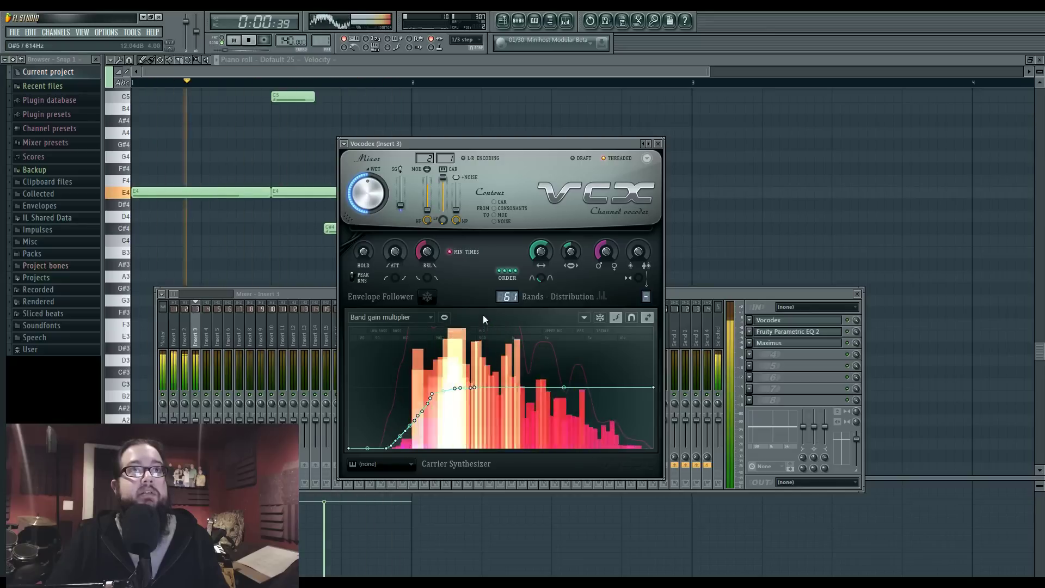
key(space)
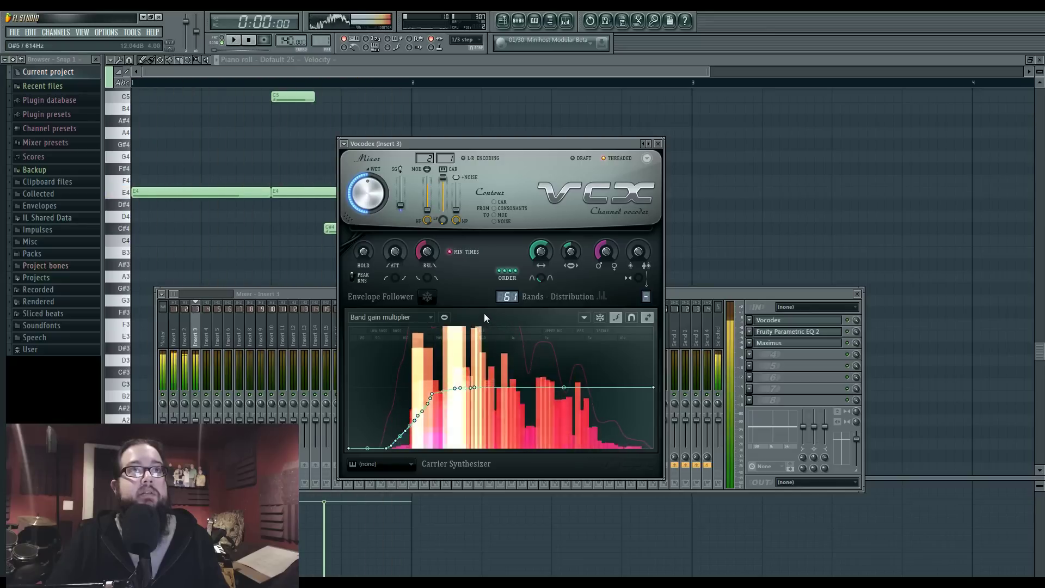
Step: View Maximus on insert 3 and return to the modulator pitch shift curve in Vocodex
click(792, 343)
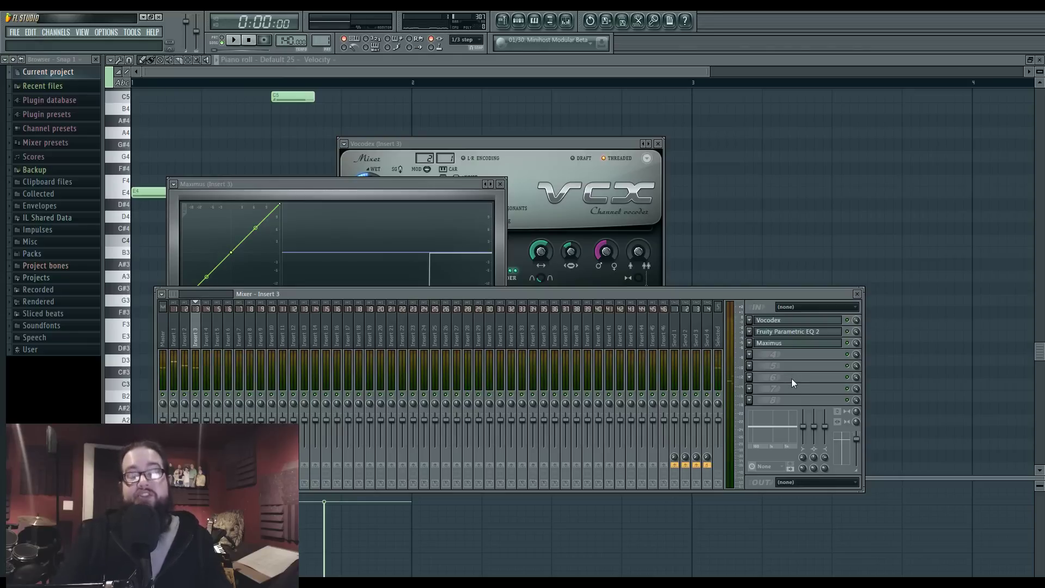
click(789, 319)
click(414, 318)
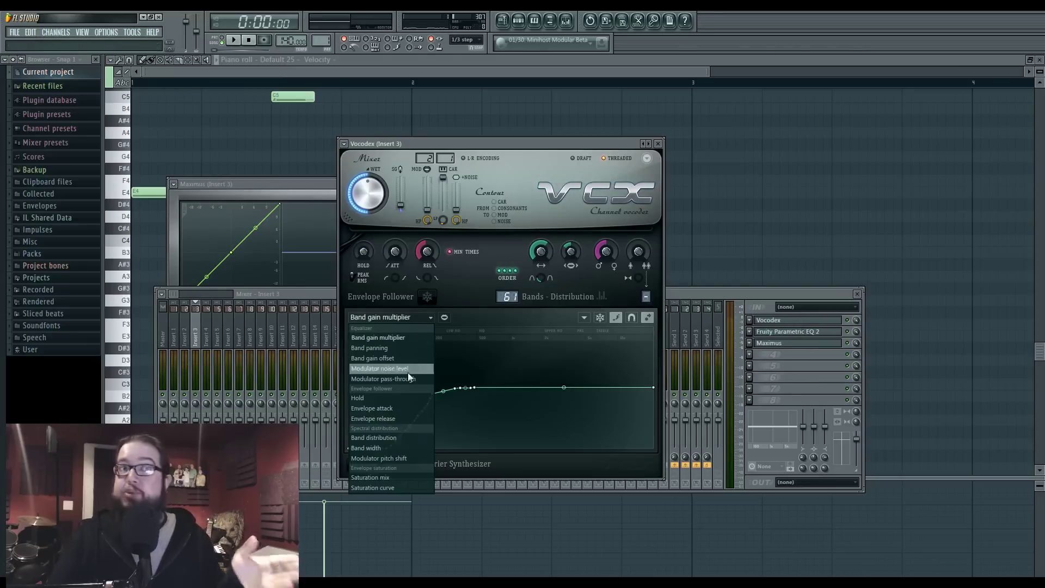
click(379, 458)
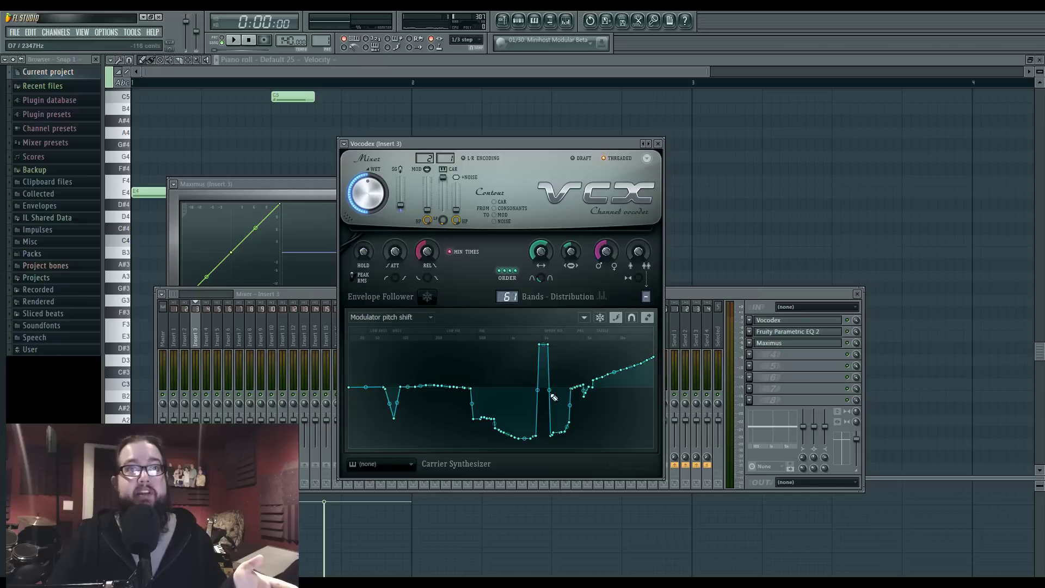